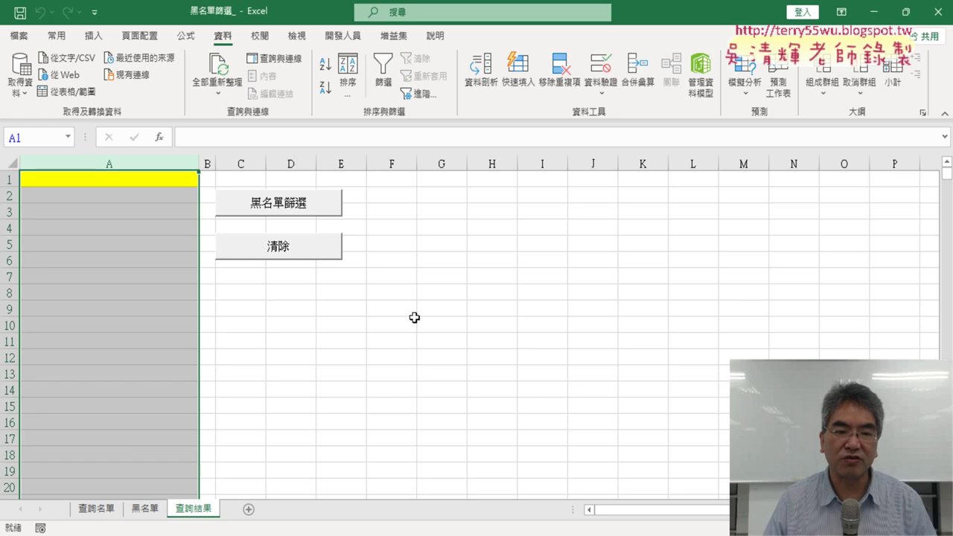
# Run the 黑名單篩選 and 清除 button macros, then open the Macros list with 黑名單篩選 selected.
pyautogui.click(277, 216)
pyautogui.click(280, 257)
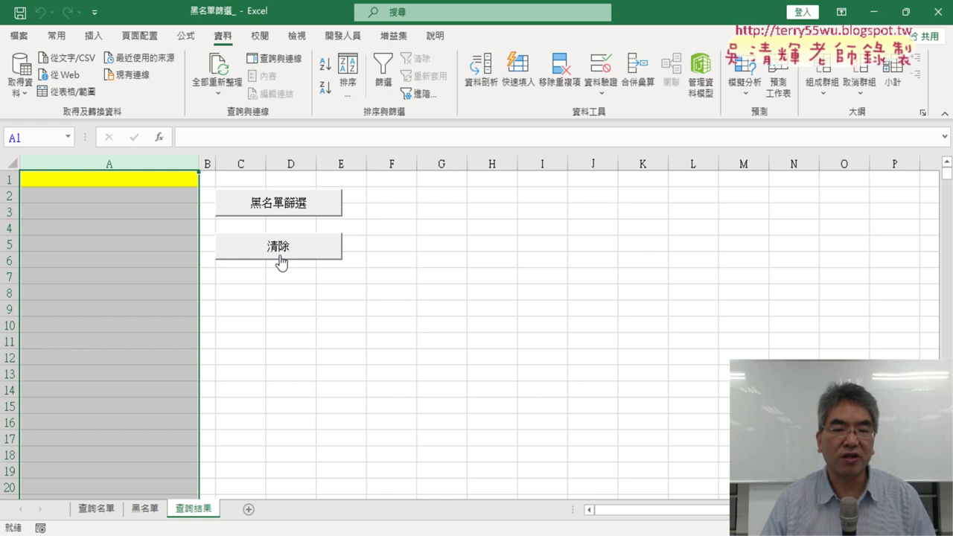
pyautogui.click(358, 37)
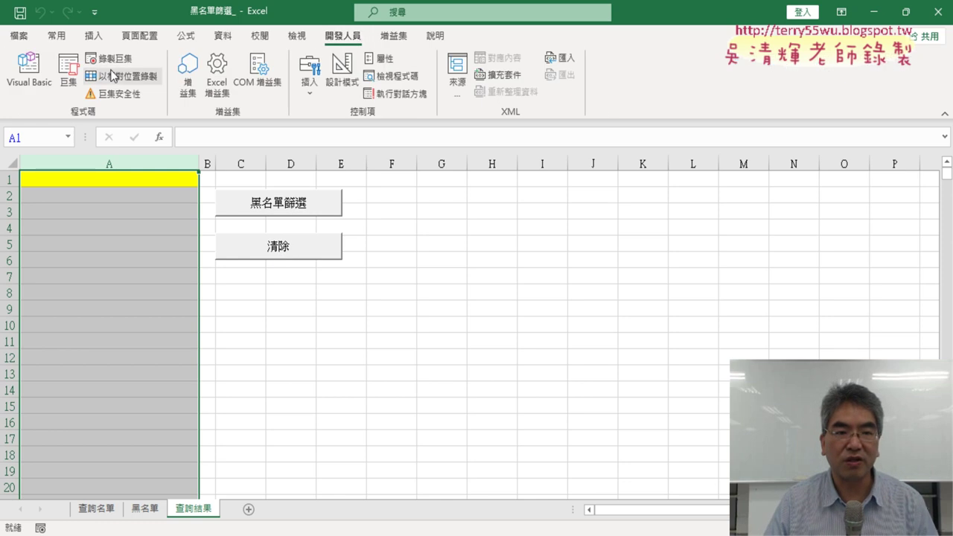
pyautogui.click(68, 75)
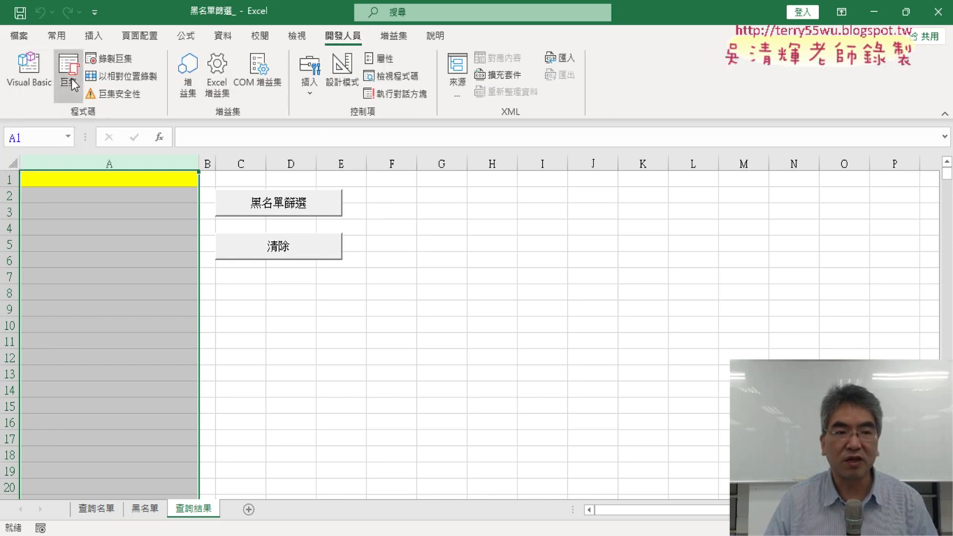
pyautogui.click(384, 182)
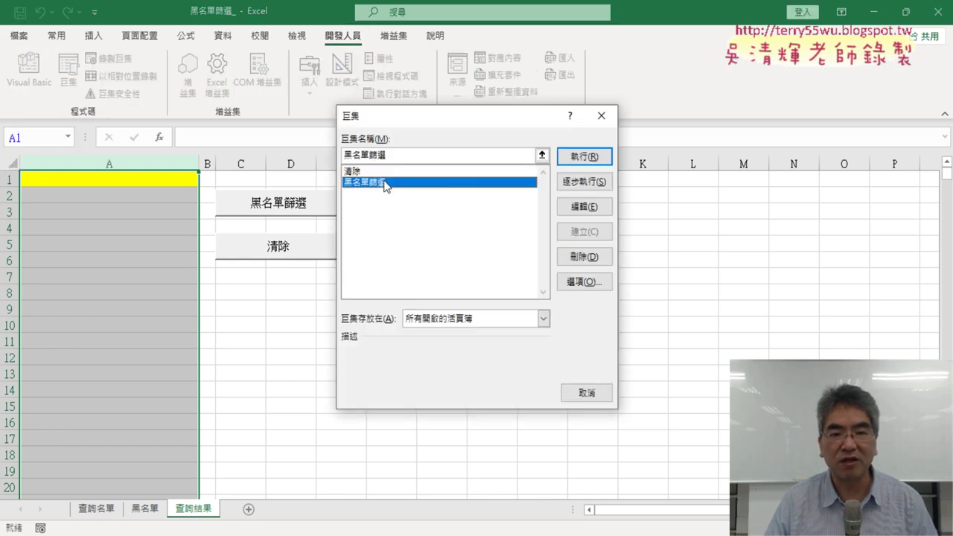
pyautogui.click(381, 174)
pyautogui.click(381, 183)
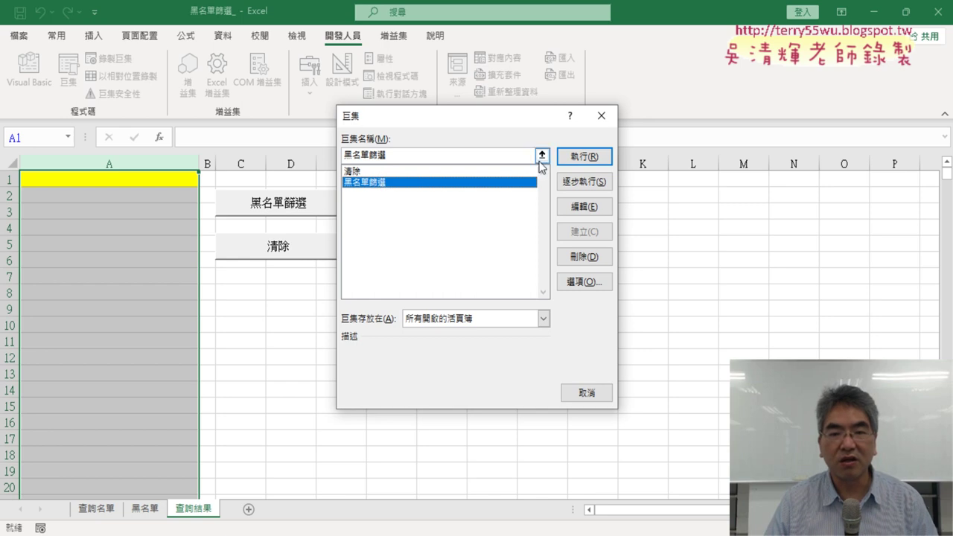
pyautogui.click(601, 116)
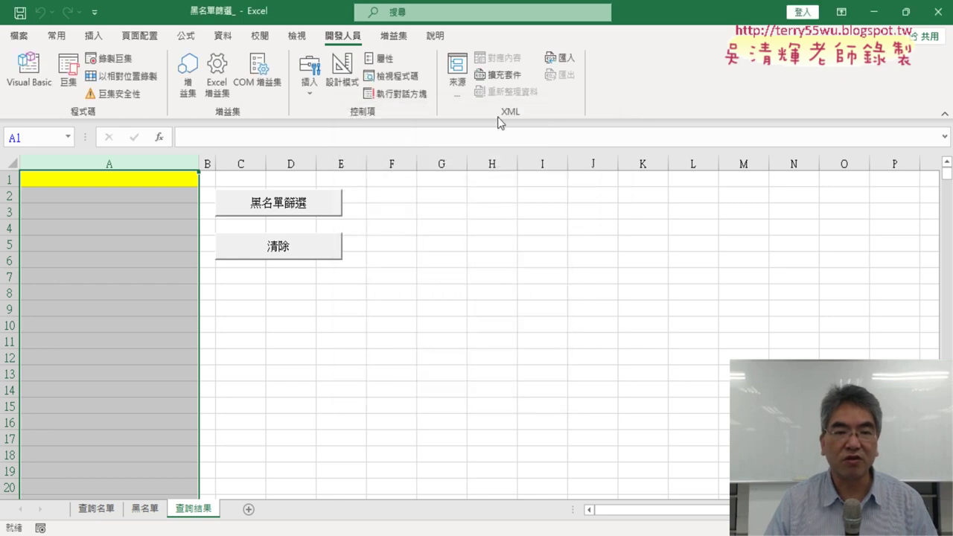
pyautogui.click(71, 81)
pyautogui.click(388, 183)
# Open the 黑名單篩選 macro's code in Module1 and place the editor window beside Excel.
pyautogui.click(584, 206)
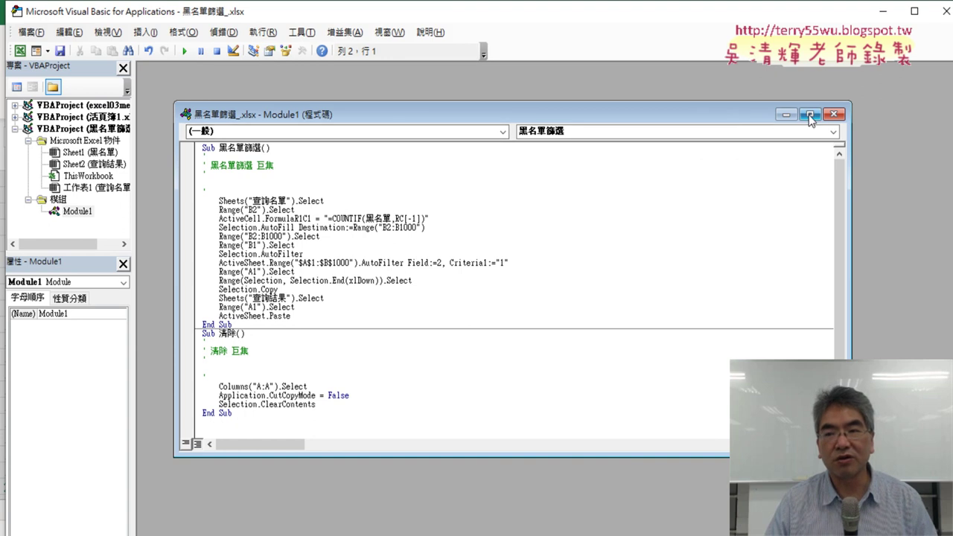
pyautogui.click(809, 114)
pyautogui.click(940, 12)
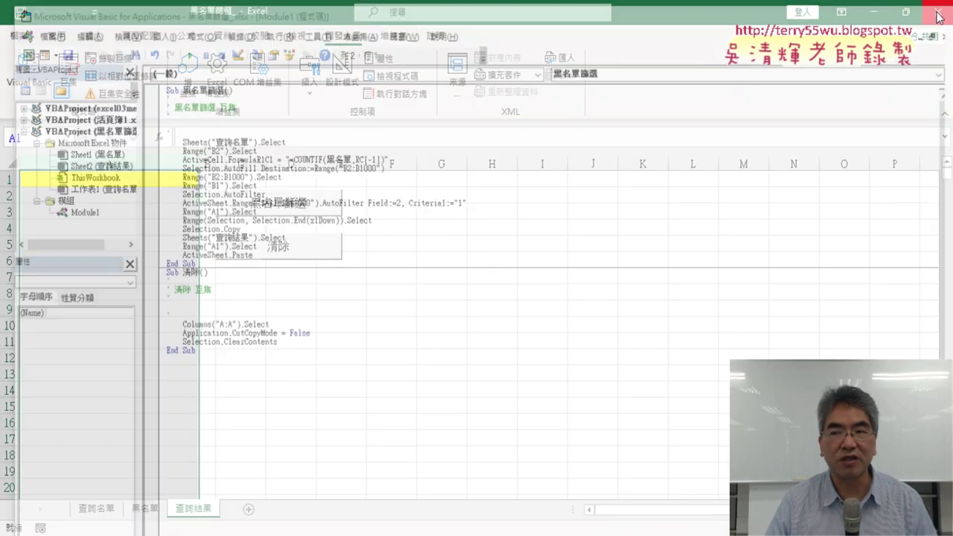
pyautogui.click(30, 69)
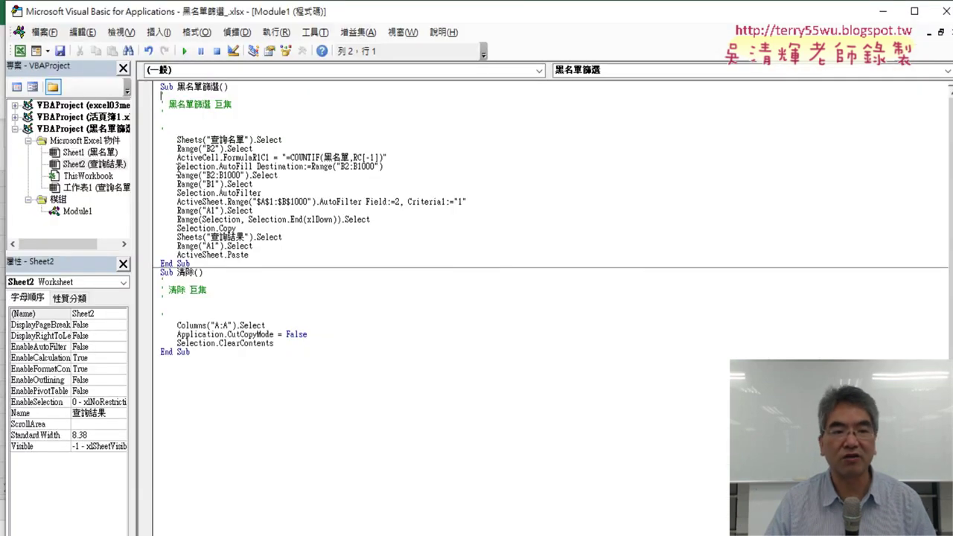
pyautogui.moveTo(218, 18); pyautogui.dragTo(430, 43)
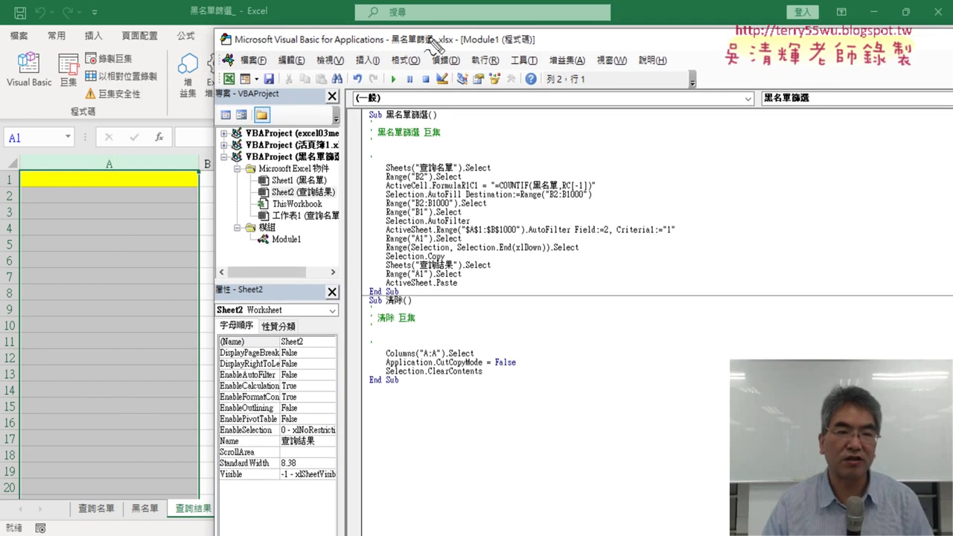
# Annotate the Macros button, Module1, and both macros' Sub keywords, names and bodies, then erase the marks.
pyautogui.moveTo(81, 95); pyautogui.dragTo(78, 97)
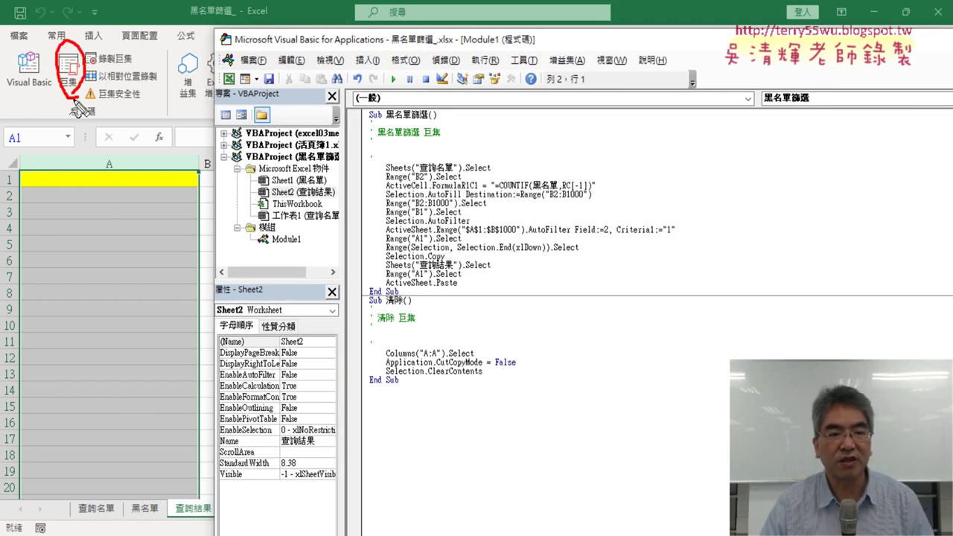
pyautogui.moveTo(251, 249); pyautogui.dragTo(276, 232)
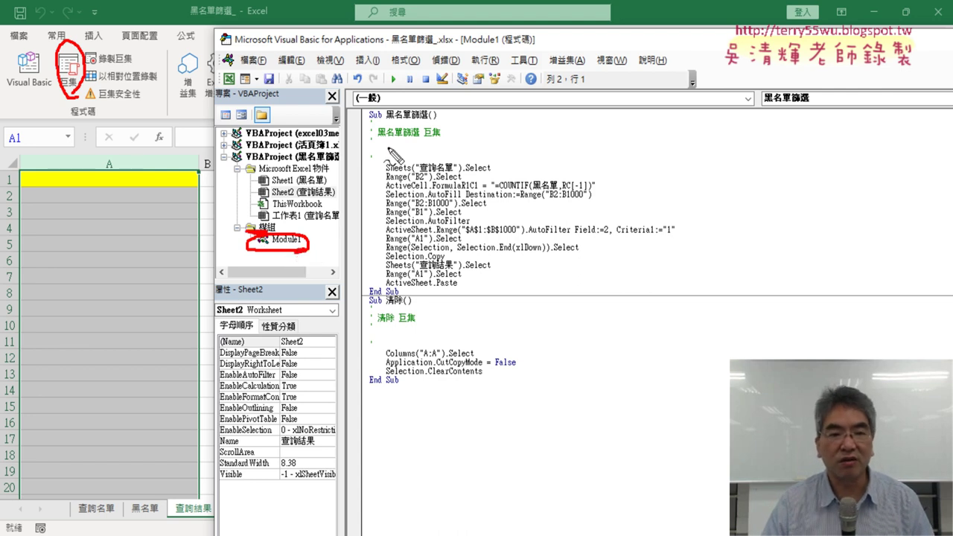
pyautogui.moveTo(373, 124); pyautogui.dragTo(382, 121)
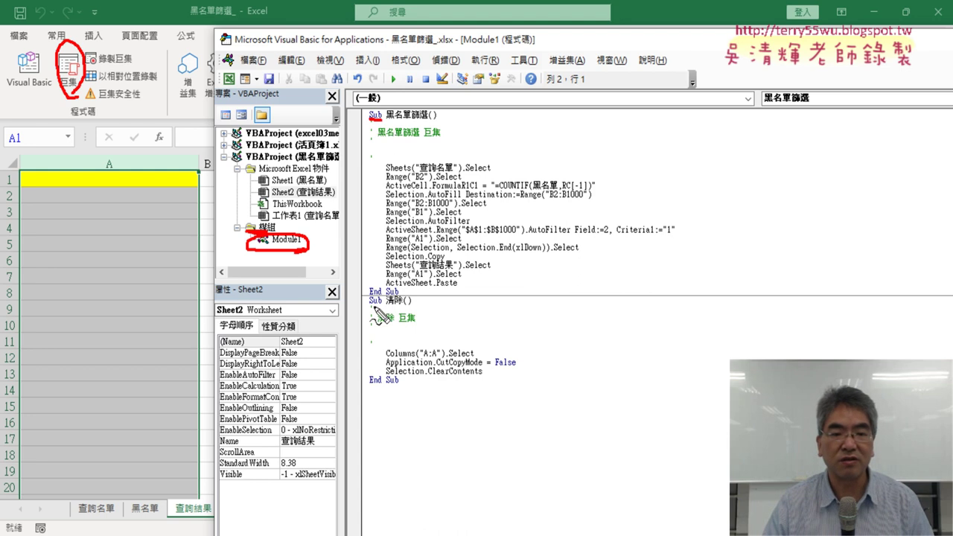
pyautogui.moveTo(370, 304); pyautogui.dragTo(381, 302)
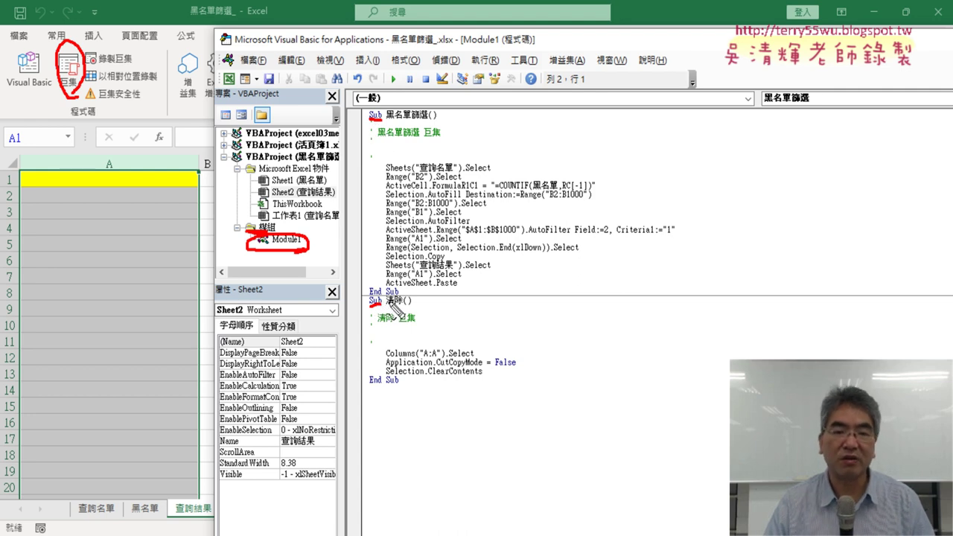
pyautogui.moveTo(385, 120); pyautogui.dragTo(437, 119)
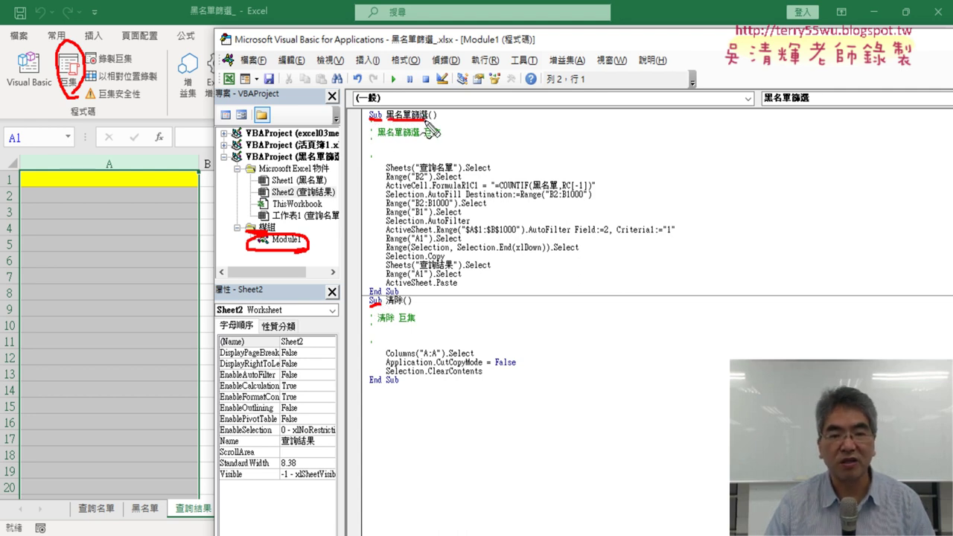
pyautogui.moveTo(385, 305); pyautogui.dragTo(402, 305)
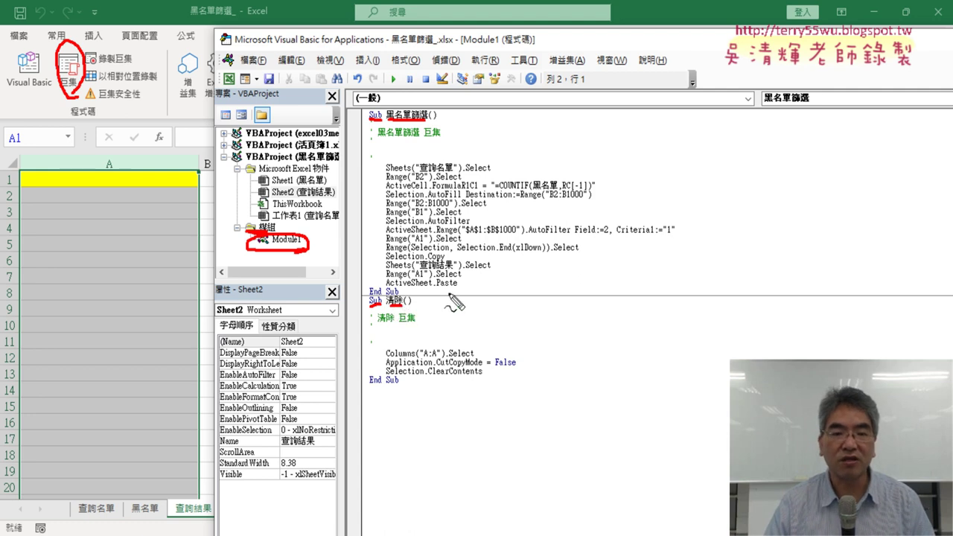
pyautogui.moveTo(449, 294)
pyautogui.mouseDown()
pyautogui.moveTo(378, 164)
pyautogui.moveTo(441, 293)
pyautogui.mouseUp()
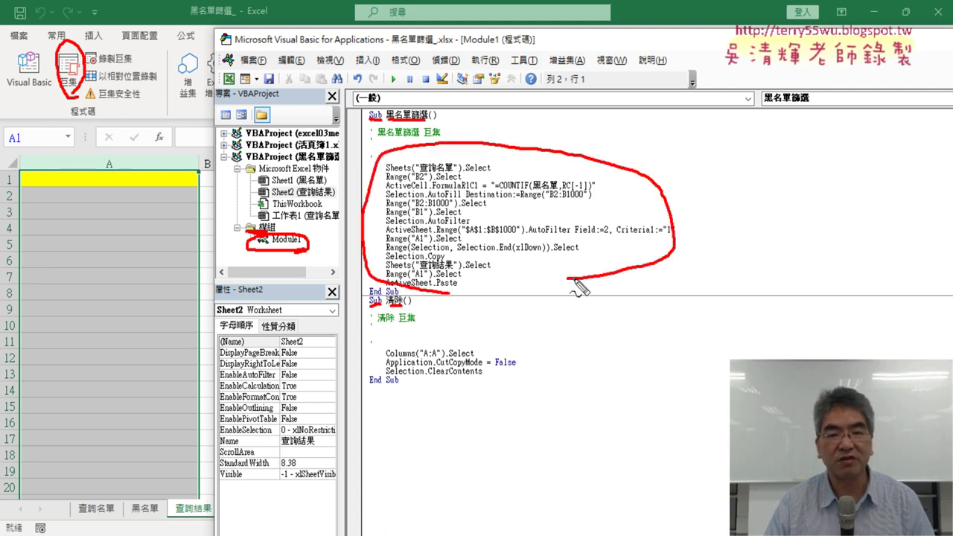
pyautogui.moveTo(476, 378); pyautogui.dragTo(519, 384)
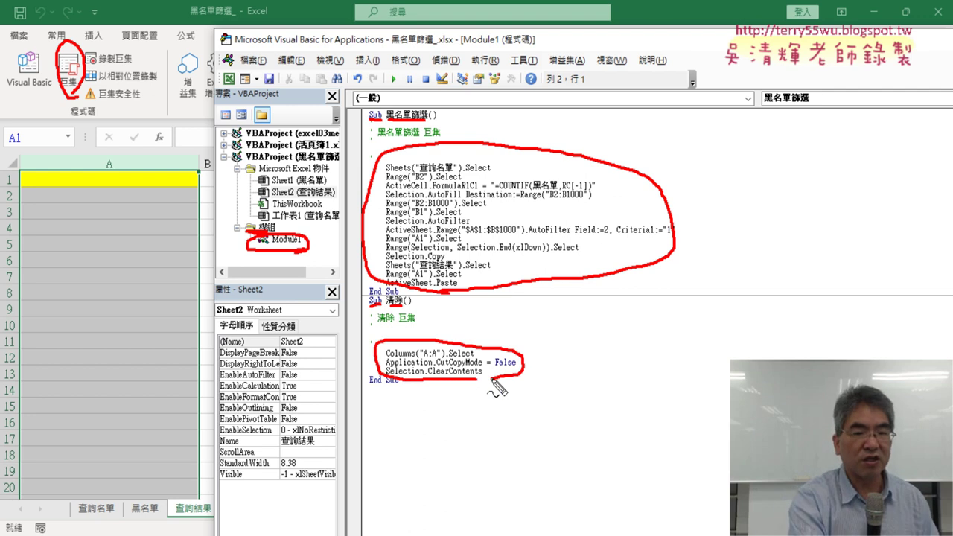
pyautogui.press('Escape')
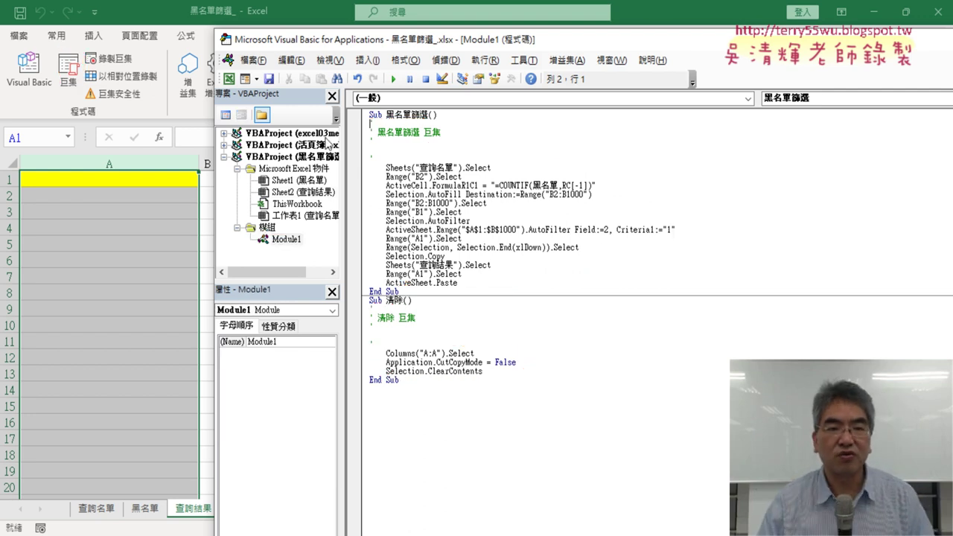
# Reposition and narrow the editor window to uncover the sheet buttons.
pyautogui.moveTo(211, 24); pyautogui.dragTo(348, 106)
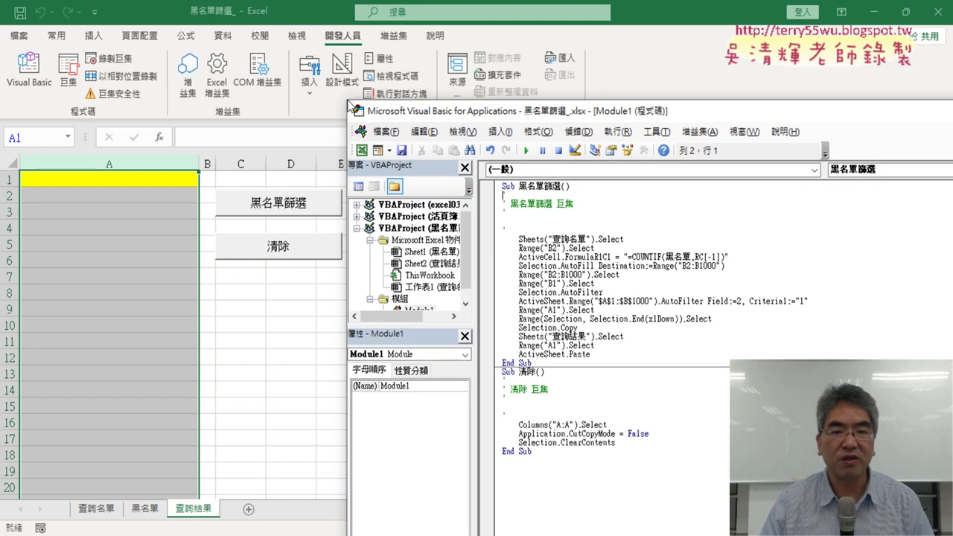
pyautogui.moveTo(439, 119); pyautogui.dragTo(189, 50)
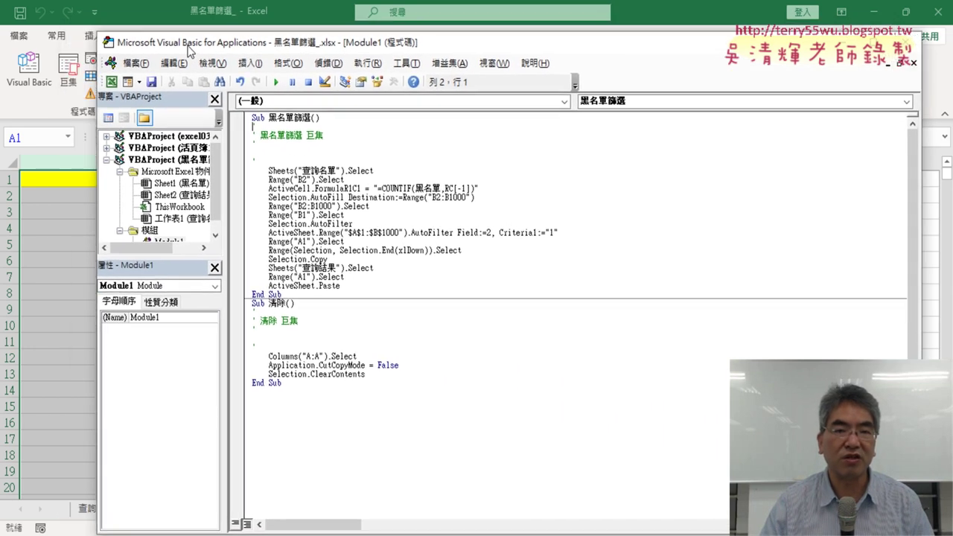
pyautogui.moveTo(96, 70); pyautogui.dragTo(240, 80)
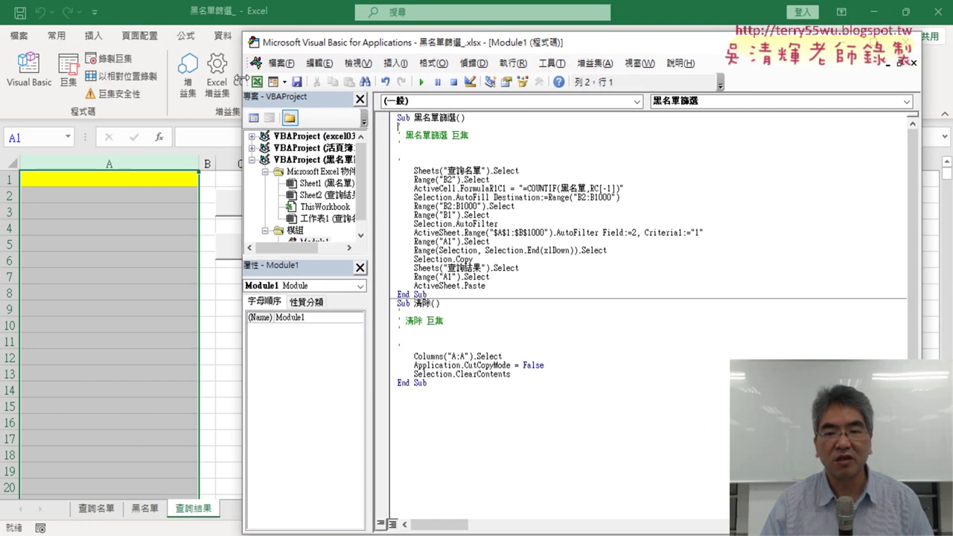
# Set the editor's code font size to 12 under Options > Editor Format.
pyautogui.click(552, 64)
pyautogui.click(588, 132)
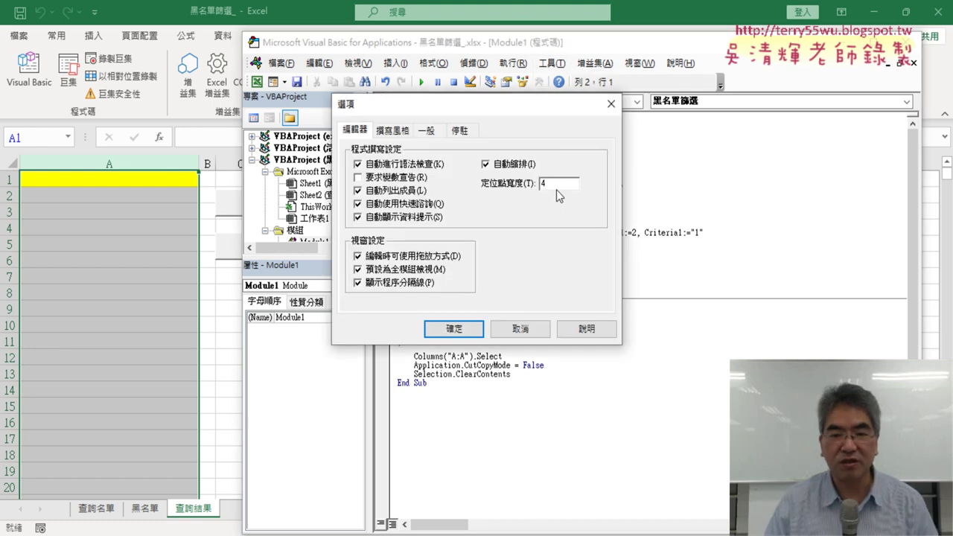
pyautogui.click(392, 131)
pyautogui.click(542, 195)
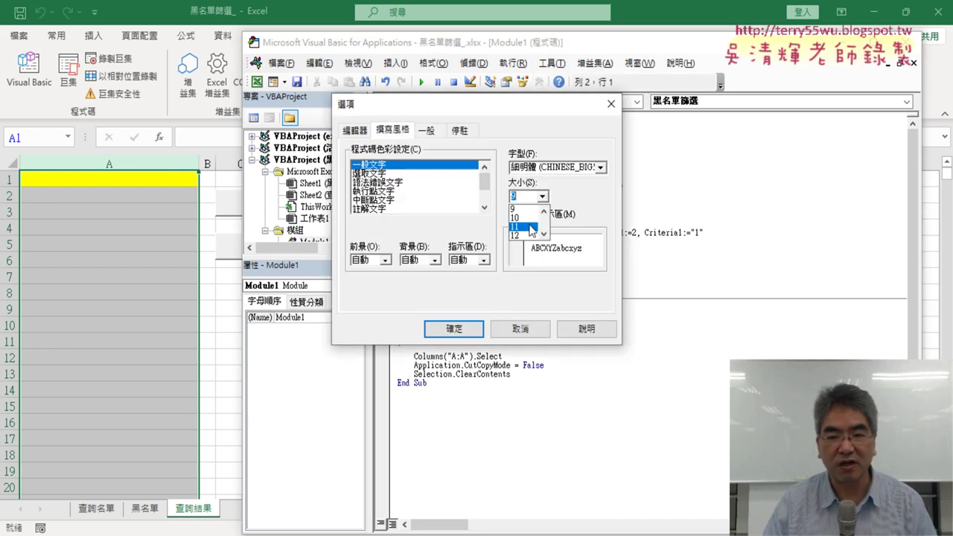
pyautogui.click(525, 242)
pyautogui.click(456, 330)
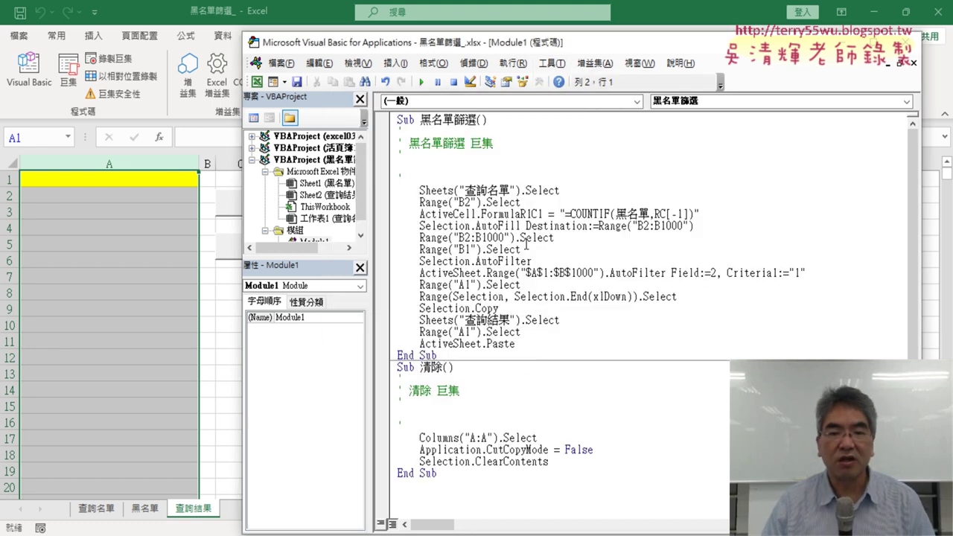
# Delete the 黑名單篩選 header comment and open a new line after the Sheets("查詢名單") selection.
pyautogui.moveTo(413, 174); pyautogui.dragTo(400, 128)
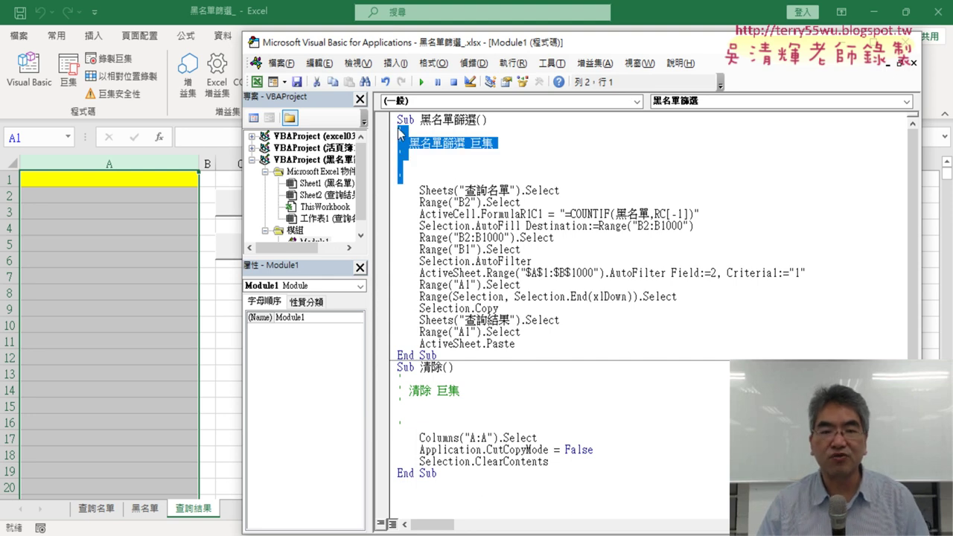
pyautogui.press('Delete')
pyautogui.write("'1.")
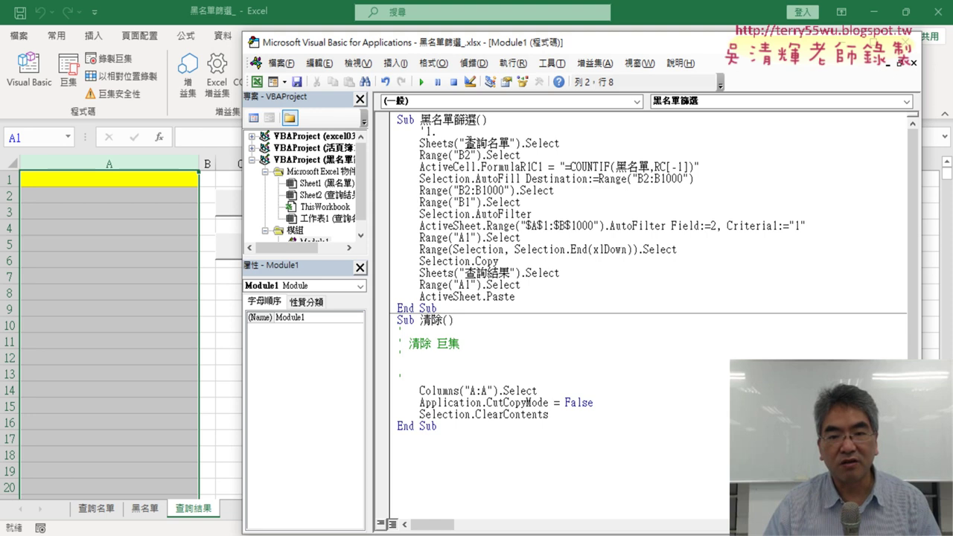
pyautogui.moveTo(464, 143); pyautogui.dragTo(509, 143)
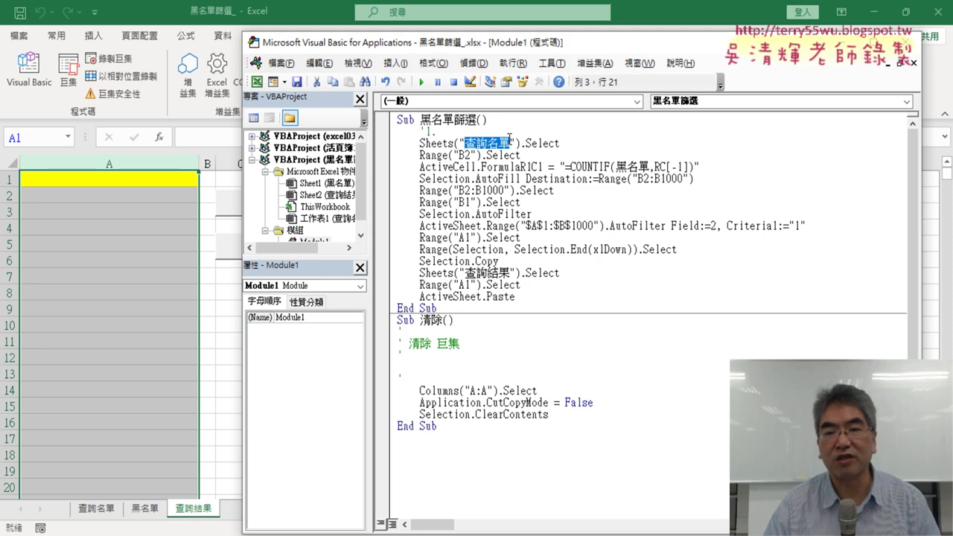
pyautogui.moveTo(419, 143); pyautogui.dragTo(511, 143)
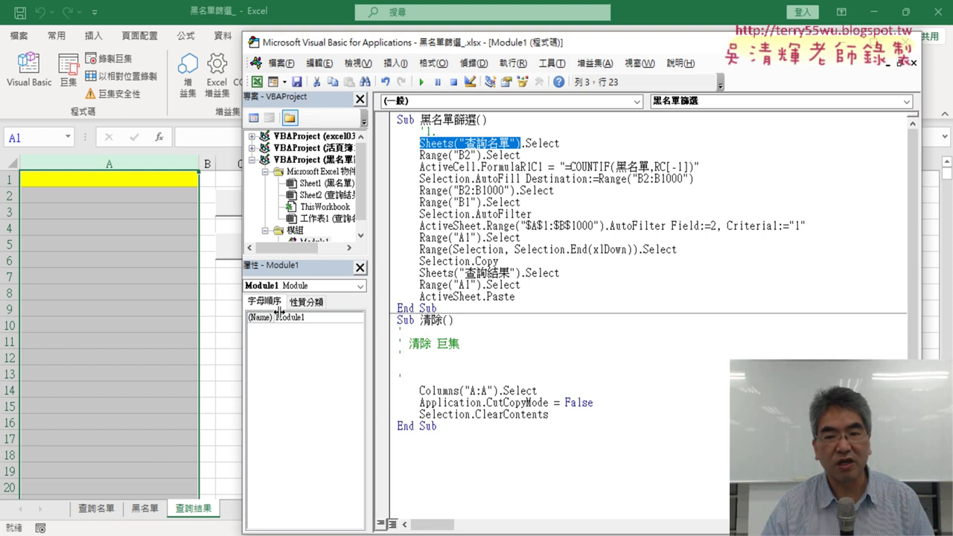
pyautogui.click(559, 143)
pyautogui.press('Return')
pyautogui.write("'2.")
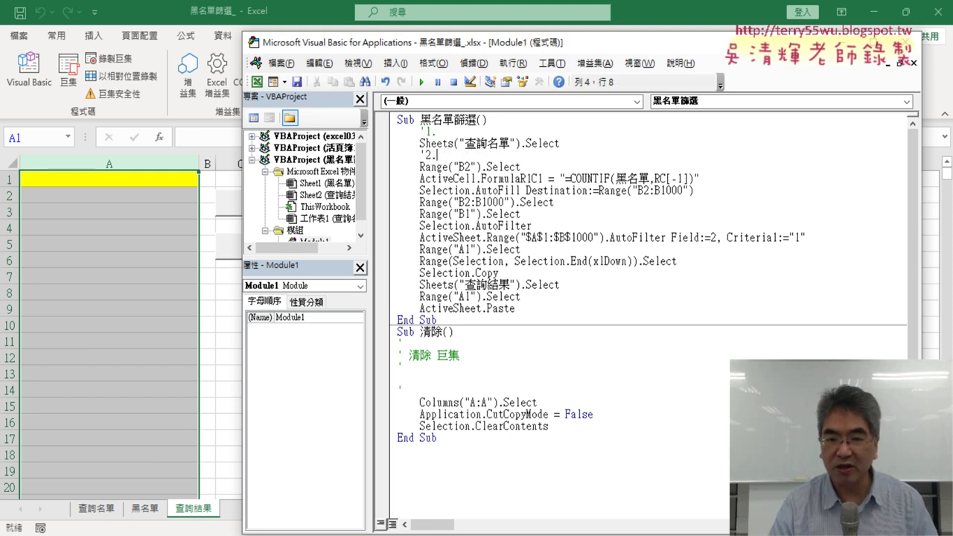
# Check B2's COUNTIF formula on 查詢名單, then start the step 3 comment after the B2 selection.
pyautogui.click(106, 511)
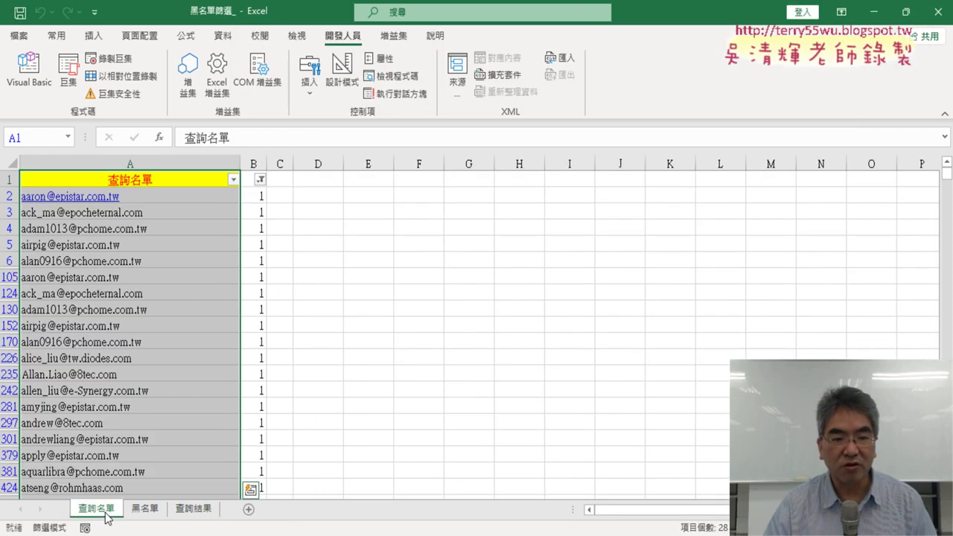
pyautogui.click(261, 194)
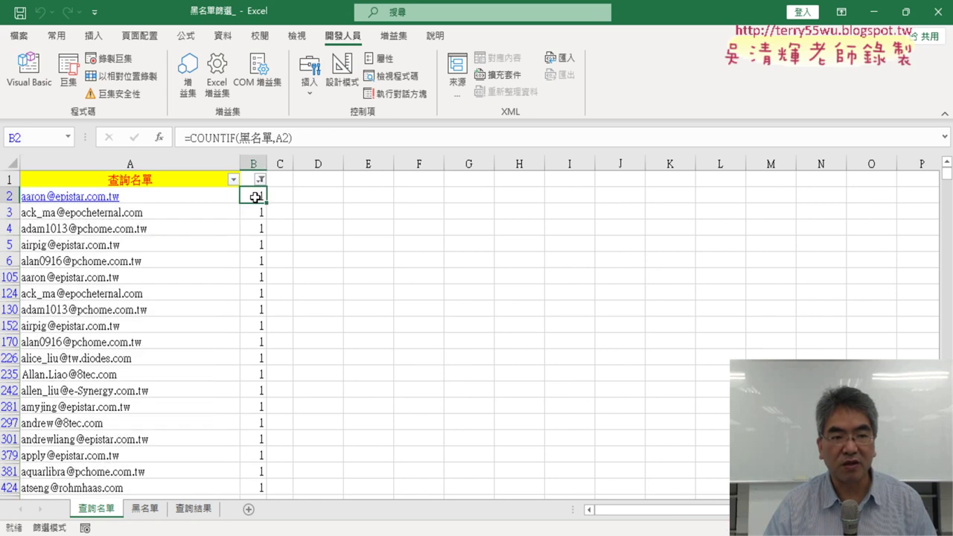
pyautogui.click(30, 71)
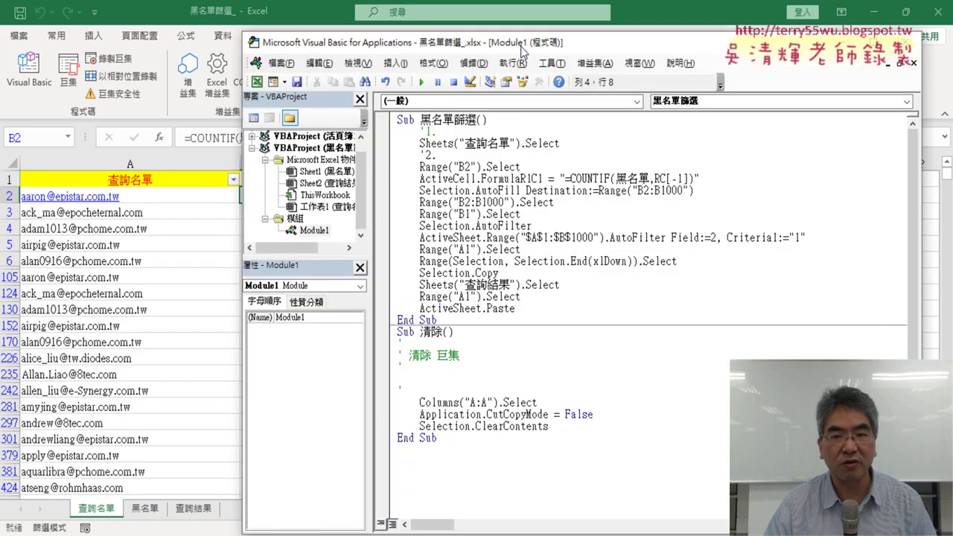
pyautogui.moveTo(521, 46); pyautogui.dragTo(585, 42)
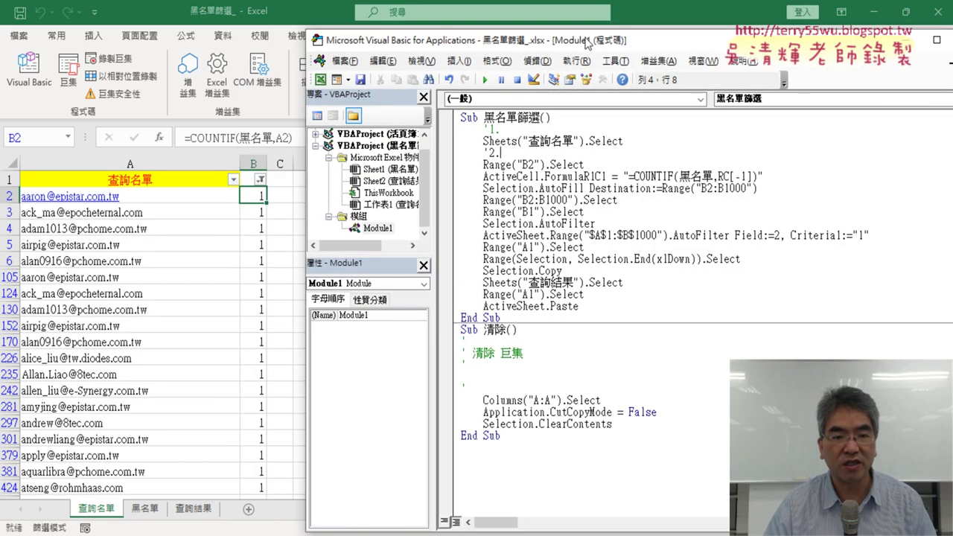
pyautogui.click(595, 165)
pyautogui.press('Return')
pyautogui.write("'3.")
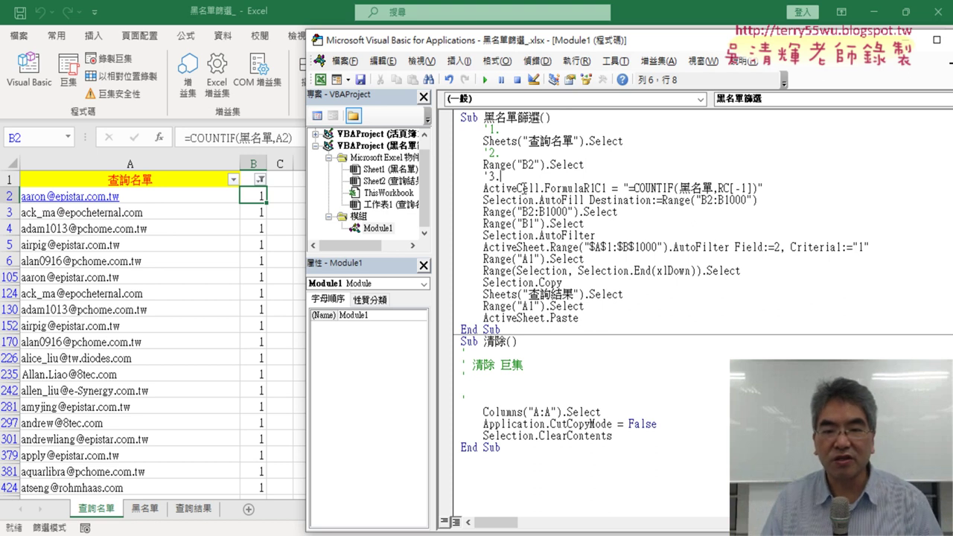
# Explain ActiveCell, FormulaR1C1, COUNTIF and AutoFill, then open a line after the B2:B1000 selection.
pyautogui.moveTo(484, 190); pyautogui.dragTo(530, 189)
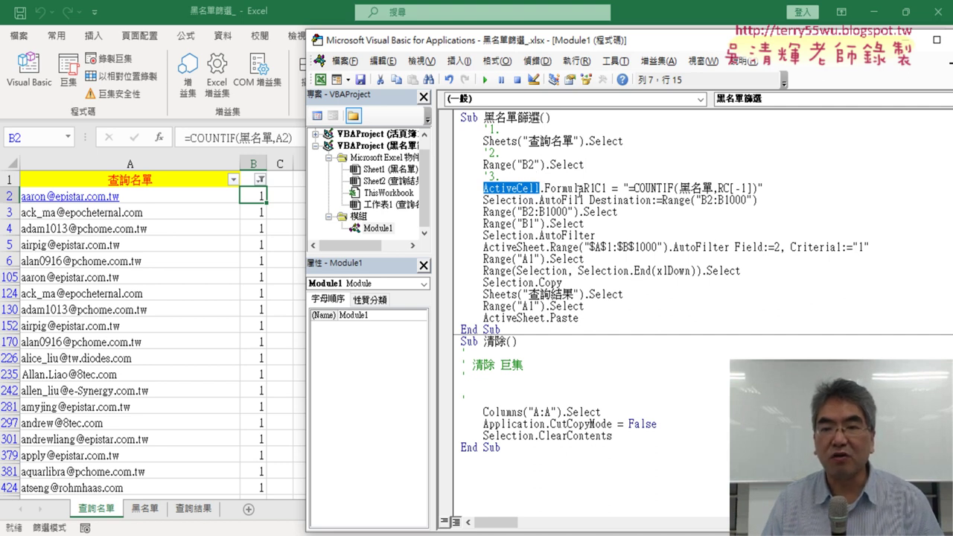
pyautogui.moveTo(629, 189); pyautogui.dragTo(760, 189)
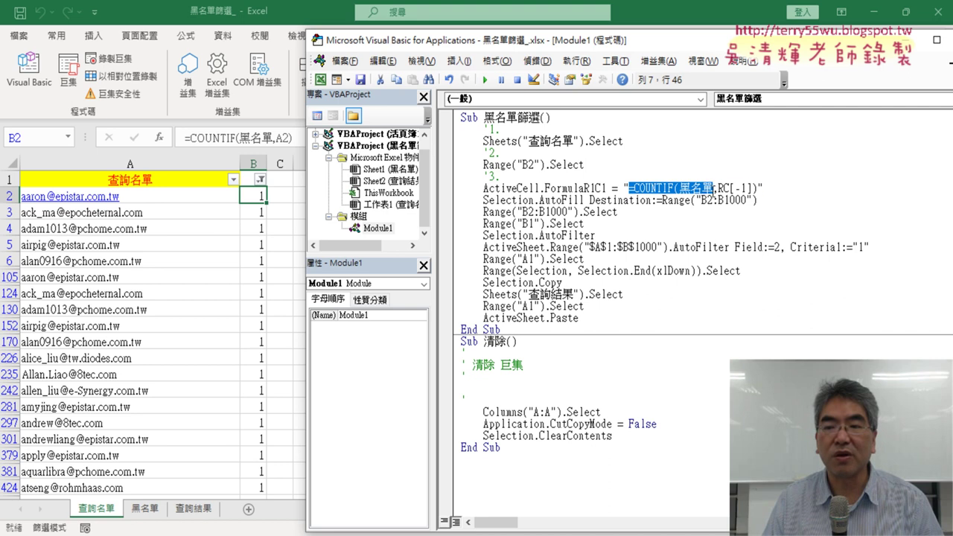
pyautogui.moveTo(583, 187); pyautogui.dragTo(609, 187)
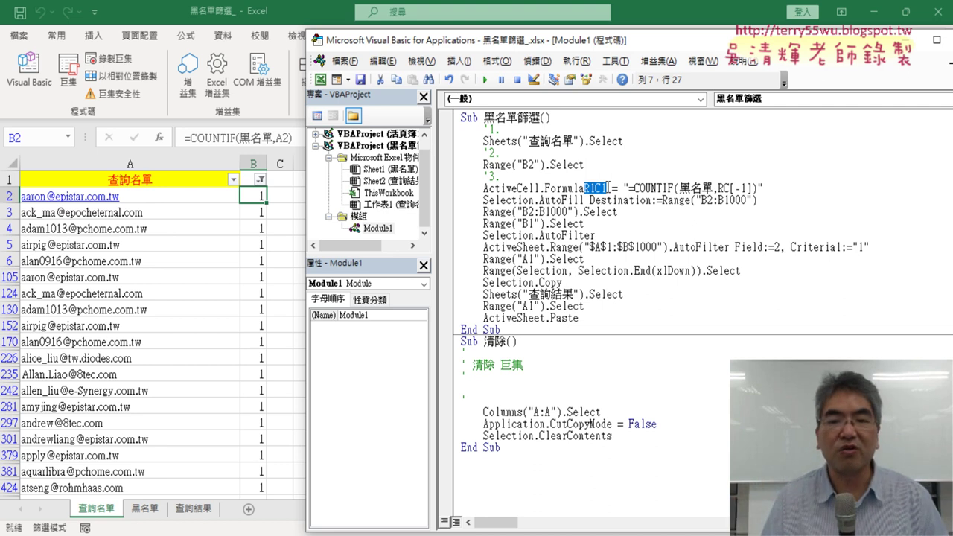
pyautogui.click(518, 177)
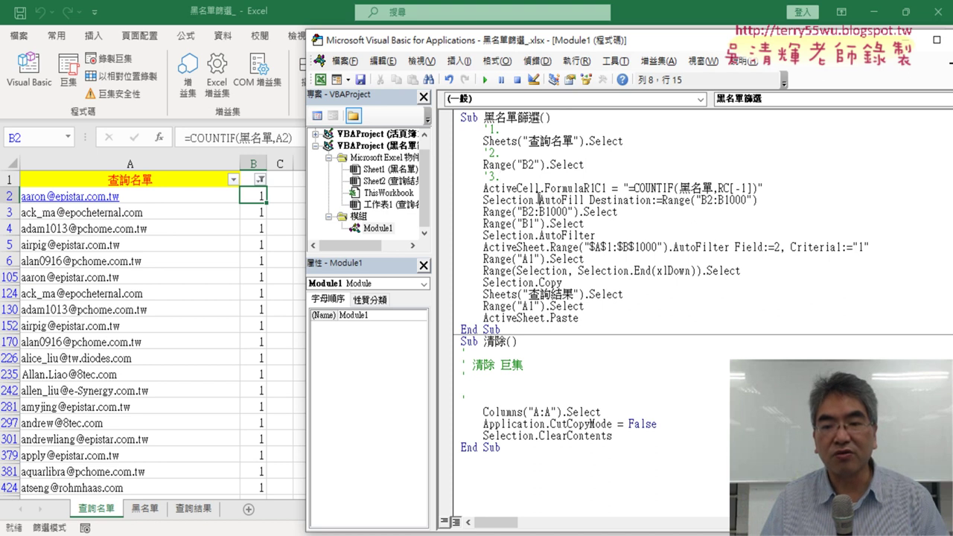
pyautogui.moveTo(539, 199); pyautogui.dragTo(586, 200)
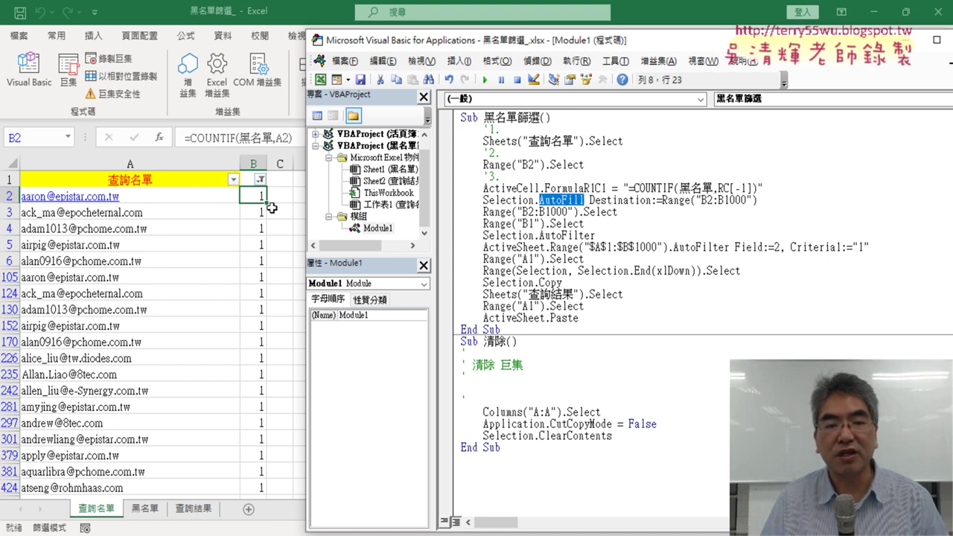
pyautogui.click(635, 213)
pyautogui.press('Return')
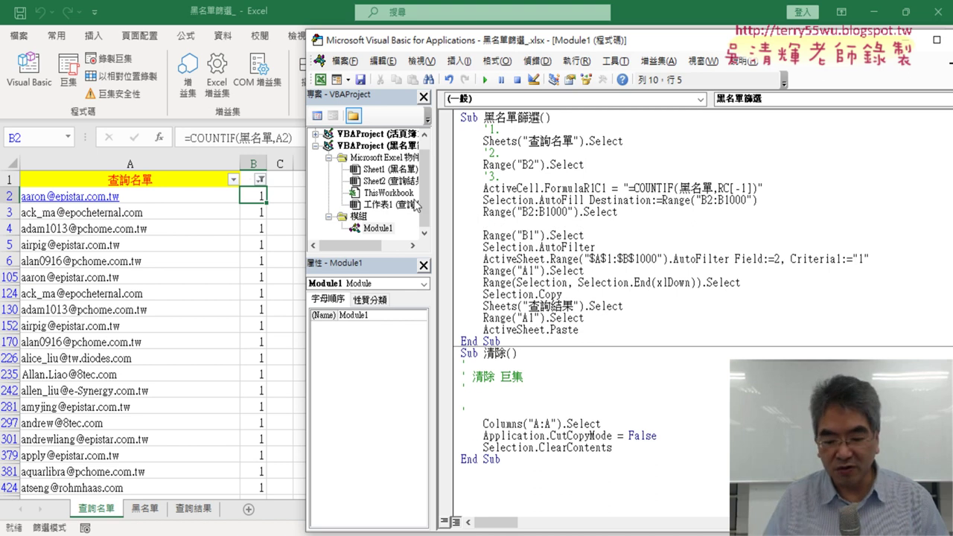
# Add the '4. comment above Range("B1").Select and '5. above Selection.AutoFilter.
pyautogui.write("'4.")
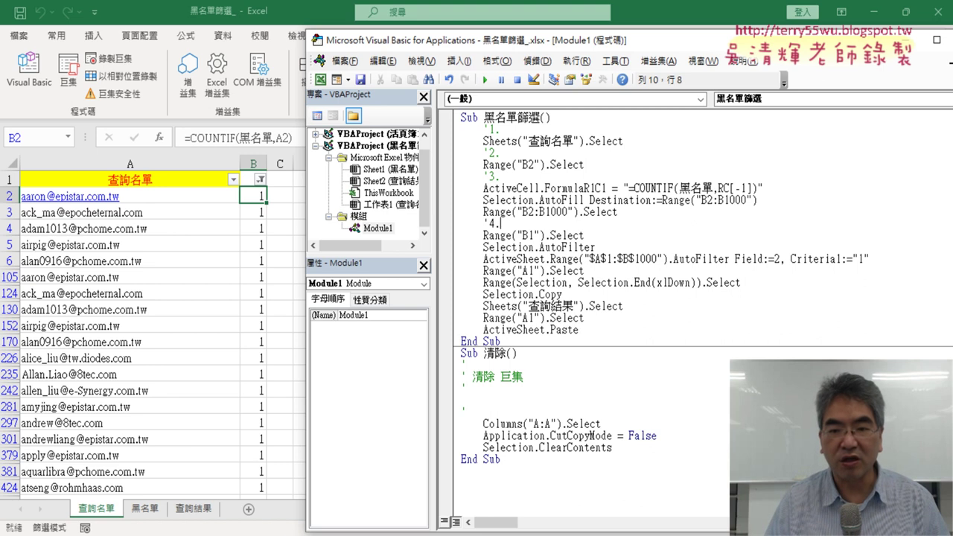
pyautogui.moveTo(585, 235); pyautogui.dragTo(483, 236)
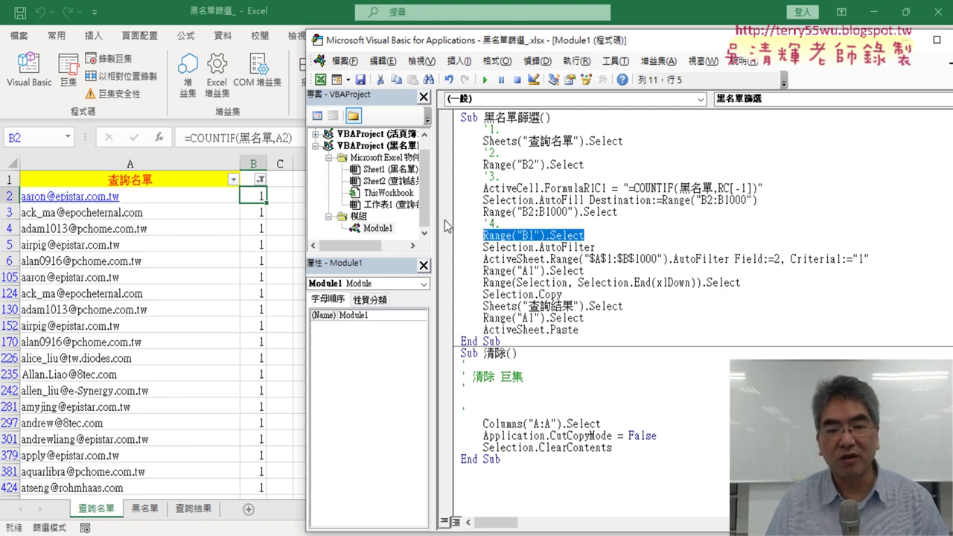
pyautogui.click(592, 235)
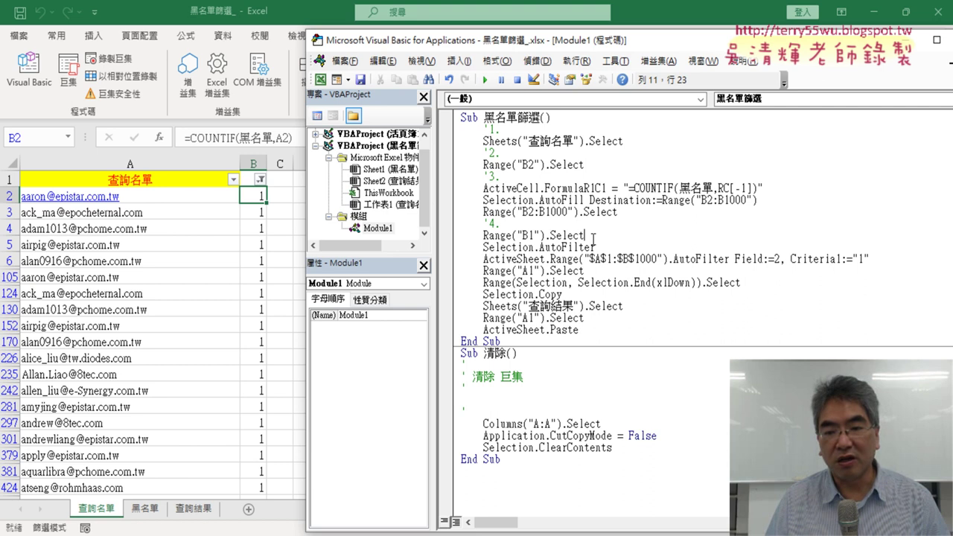
pyautogui.press('Return')
pyautogui.write("'5.")
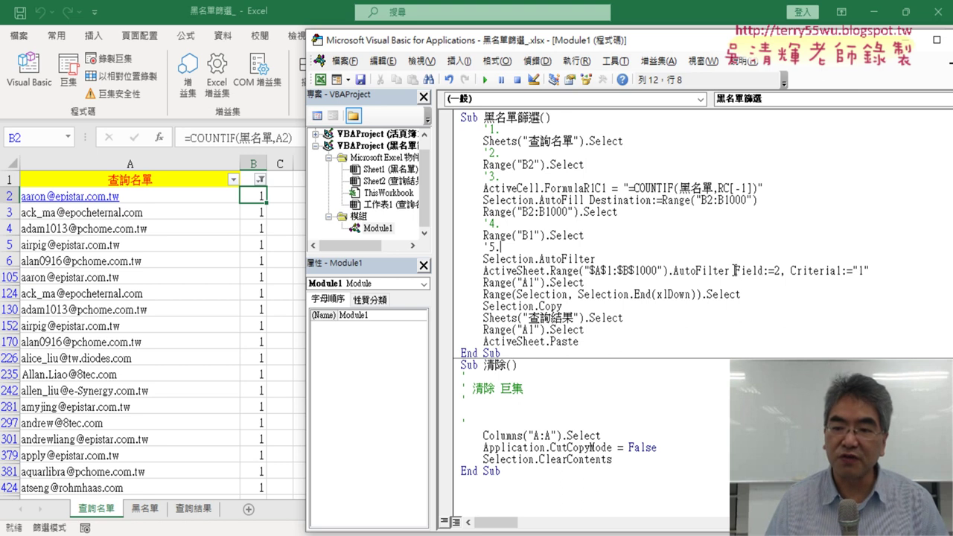
# Explain the AutoFilter line's Field:=2 and Criteria1 "1" arguments.
pyautogui.moveTo(735, 271); pyautogui.dragTo(782, 272)
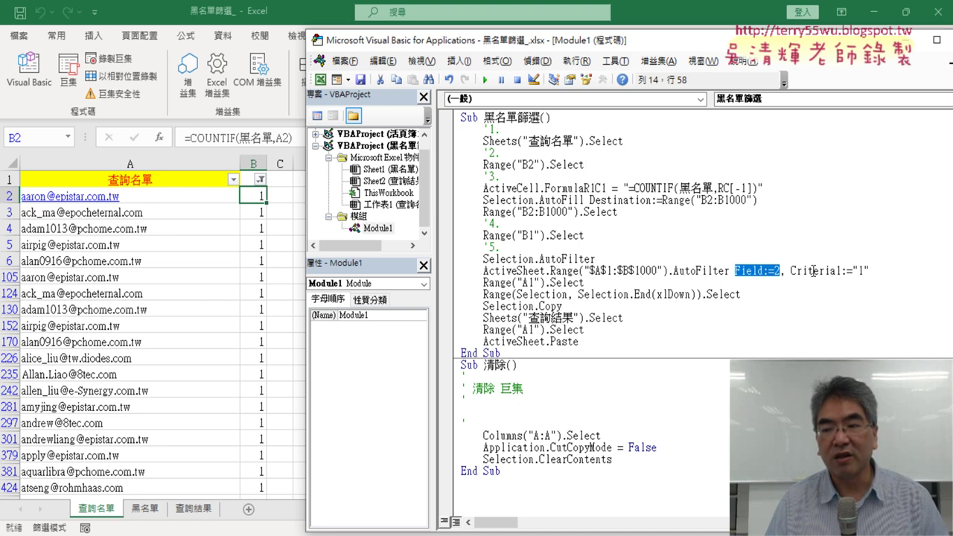
pyautogui.moveTo(872, 271); pyautogui.dragTo(852, 271)
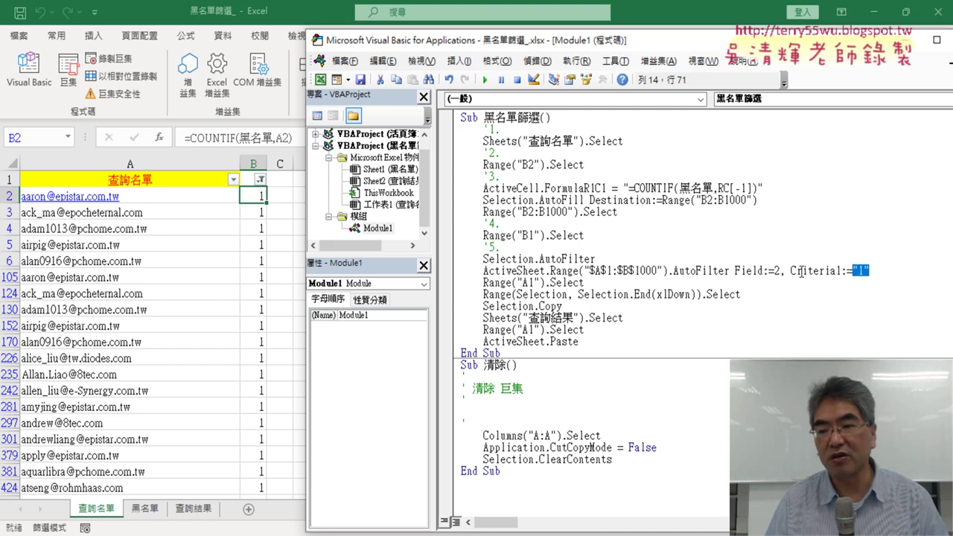
pyautogui.moveTo(791, 271); pyautogui.dragTo(853, 271)
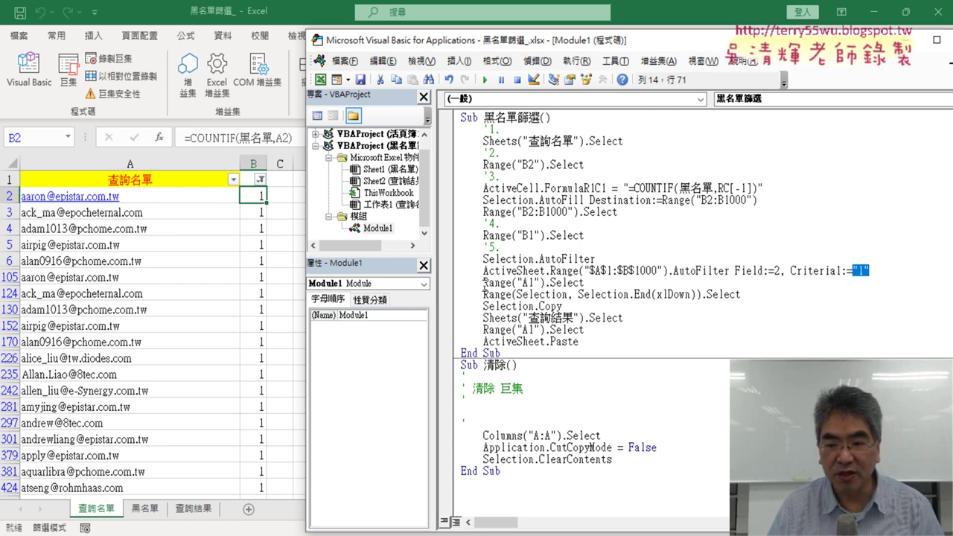
pyautogui.click(484, 283)
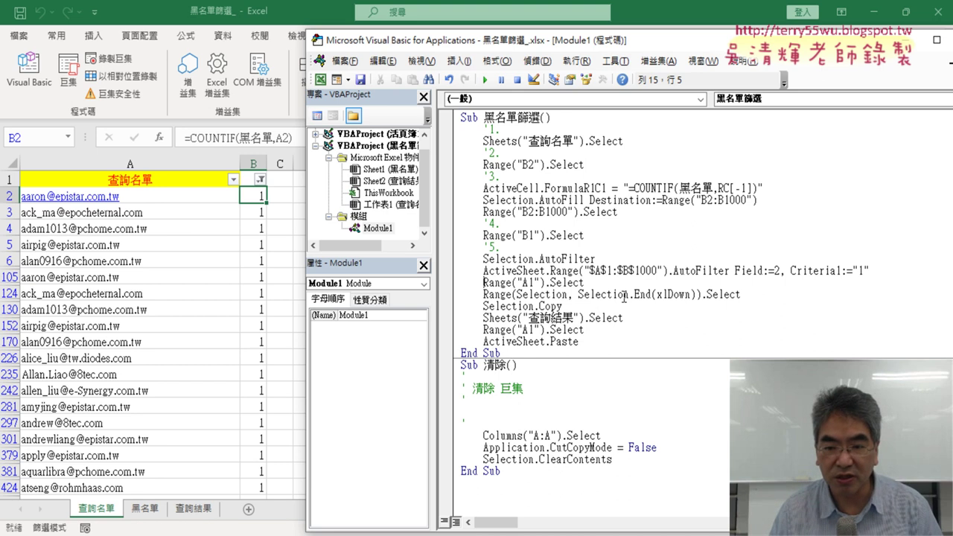
# Add the '6. comment line above the Range("A1") selection step.
pyautogui.press('Return')
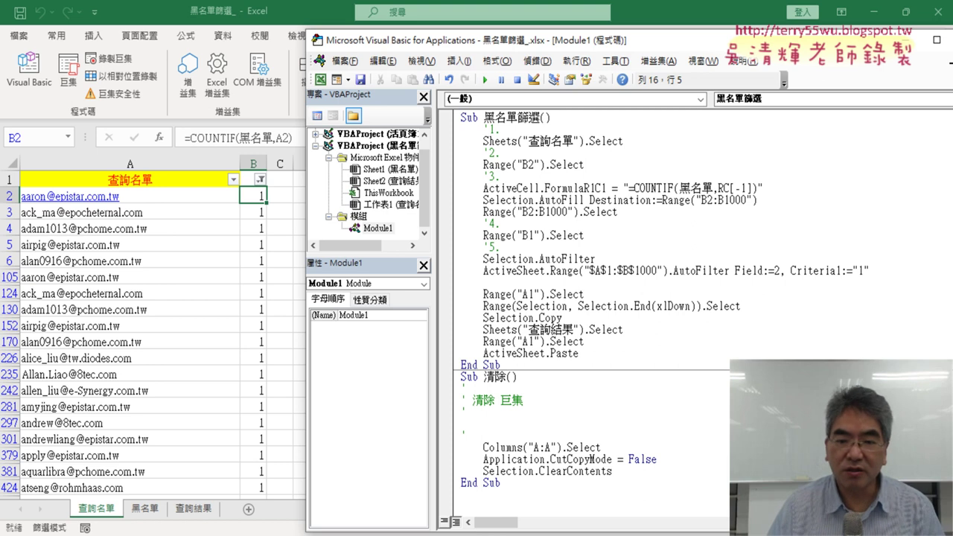
pyautogui.press('BackSpace')
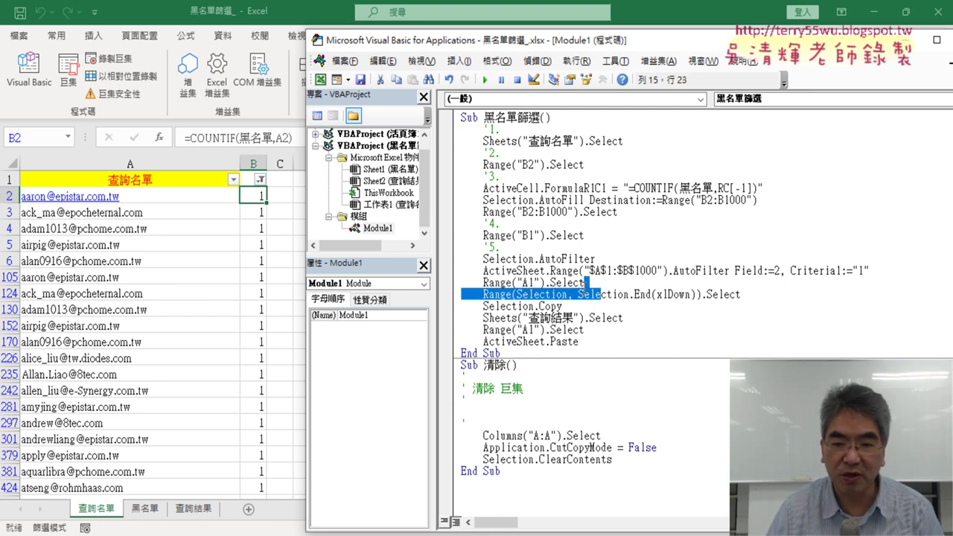
pyautogui.moveTo(607, 294); pyautogui.dragTo(477, 283)
pyautogui.click(510, 283)
pyautogui.moveTo(585, 283); pyautogui.dragTo(488, 283)
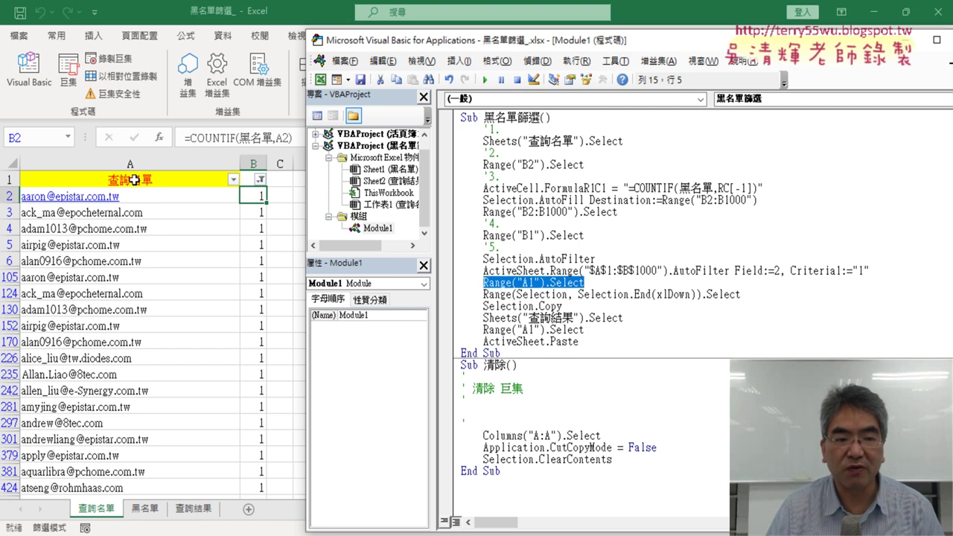
pyautogui.click(484, 284)
pyautogui.press('Return')
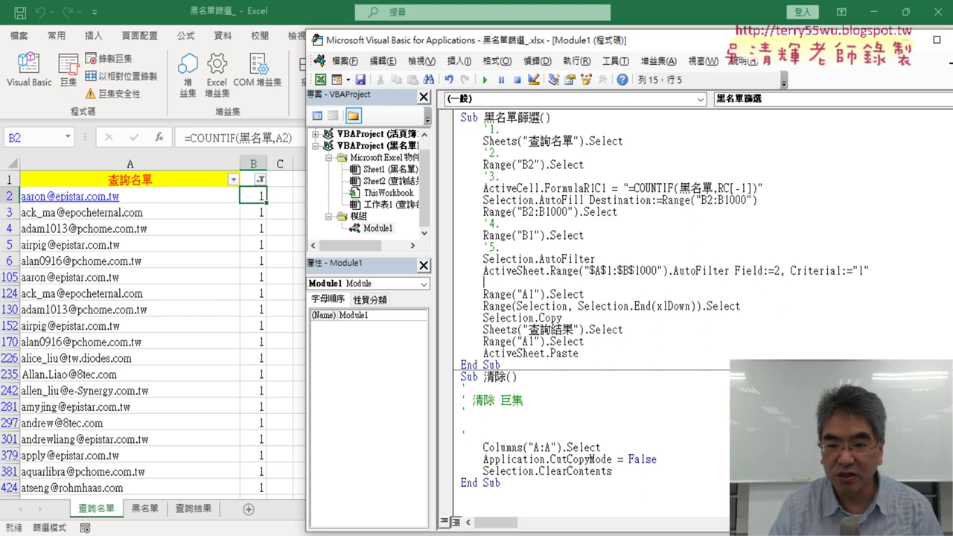
pyautogui.write("'6.")
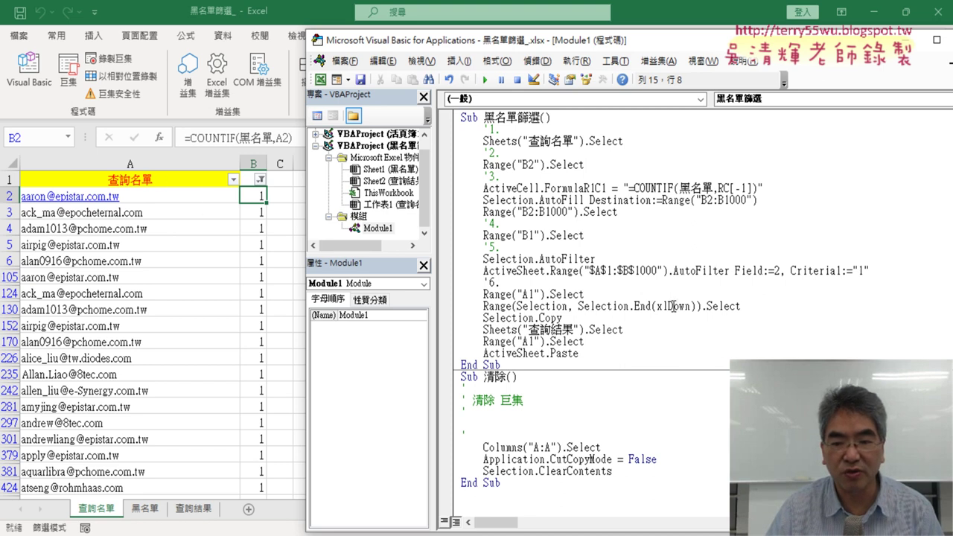
# Open comment lines for '7. after the copy step and '8. after the sheet switch.
pyautogui.click(575, 319)
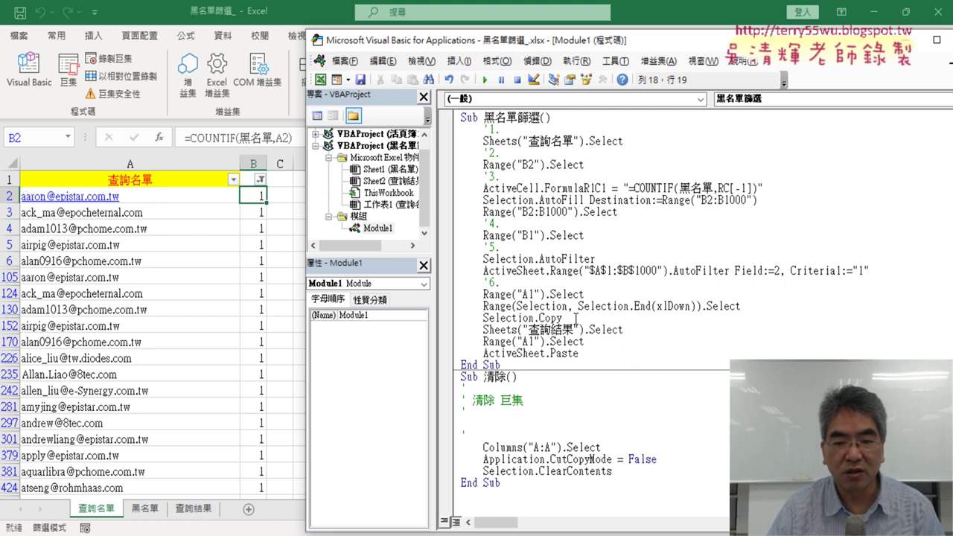
pyautogui.press('Return')
pyautogui.write("'7.")
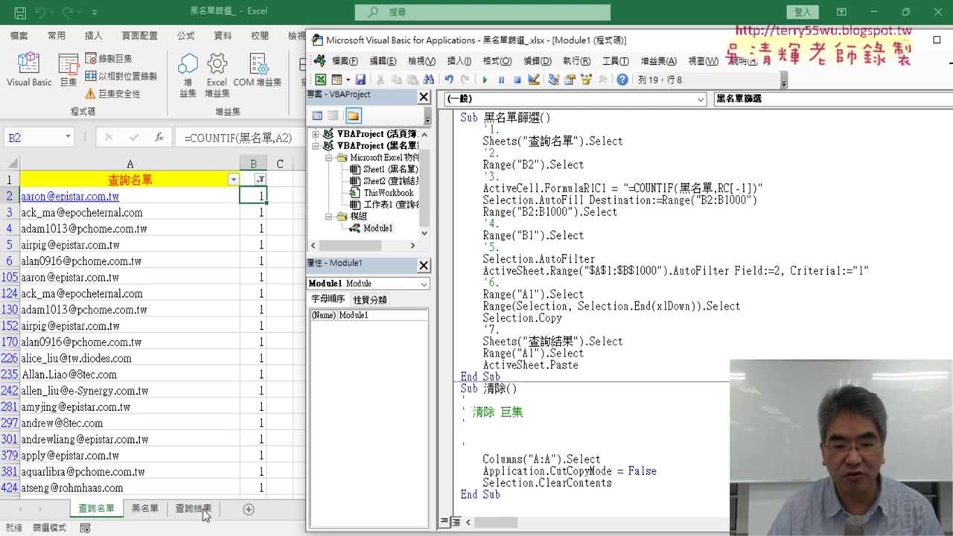
pyautogui.click(614, 353)
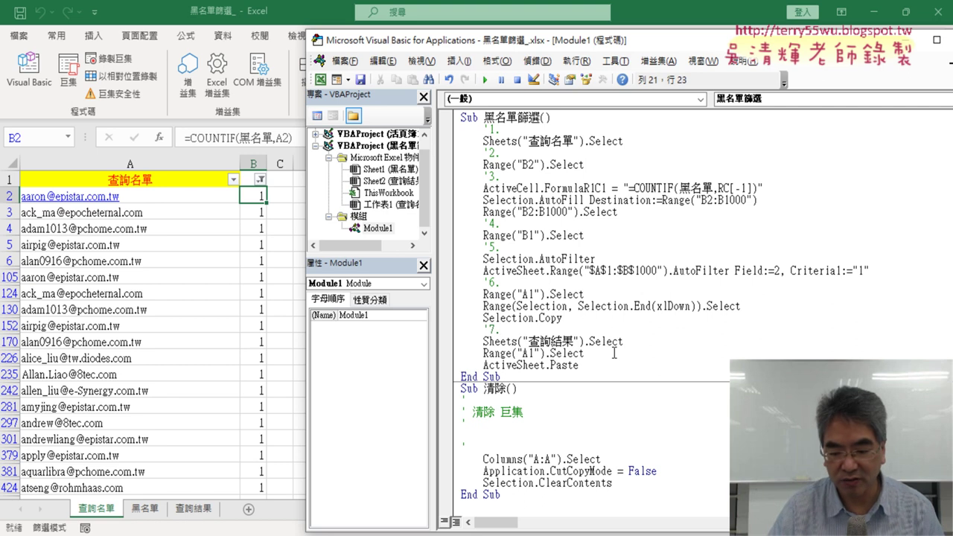
pyautogui.press('Return')
pyautogui.write("'8.")
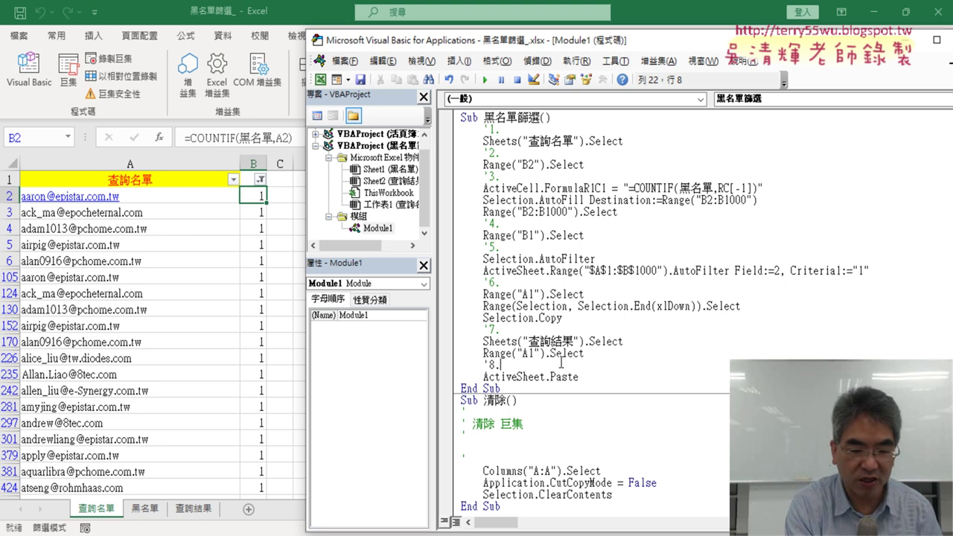
pyautogui.hotkey('ctrl', 'z')
pyautogui.hotkey('ctrl', 'z')
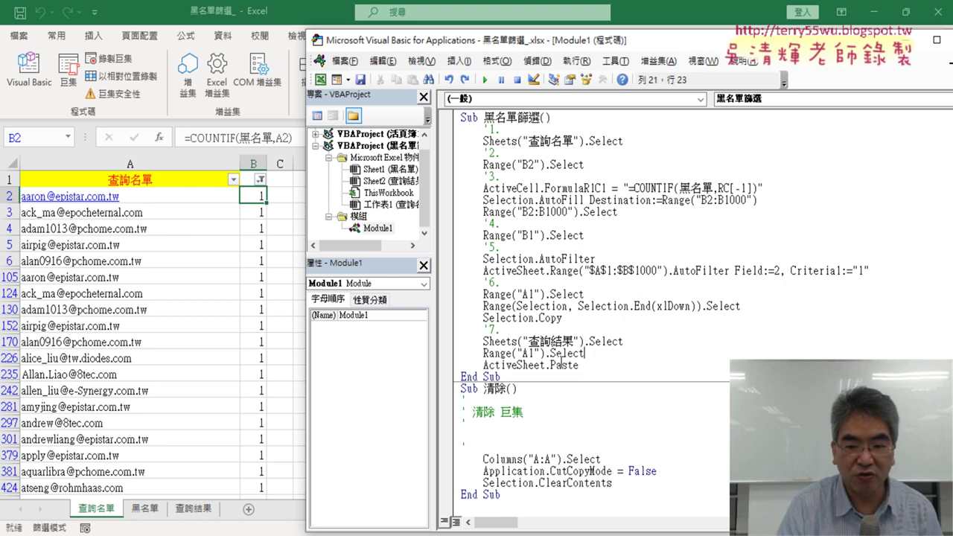
pyautogui.click(636, 341)
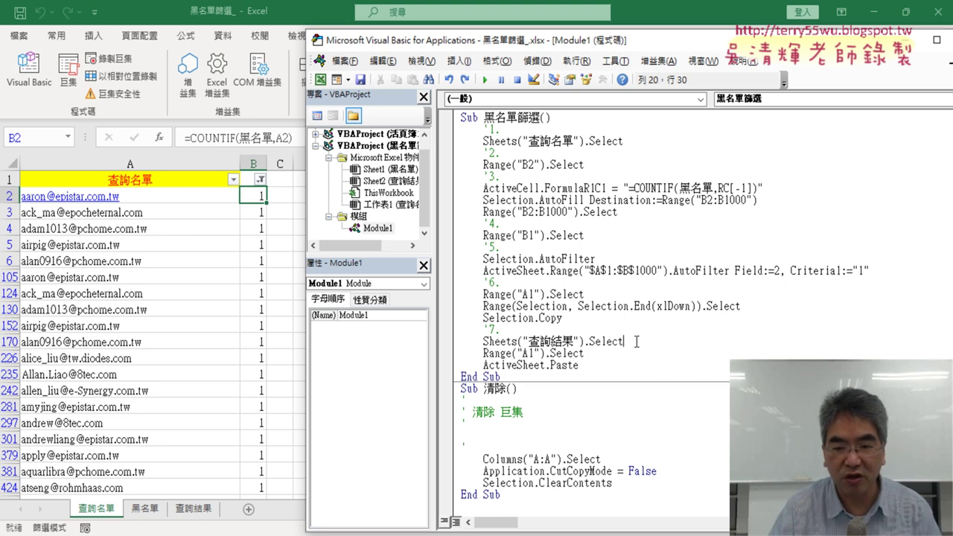
pyautogui.press('Return')
pyautogui.write("'8.")
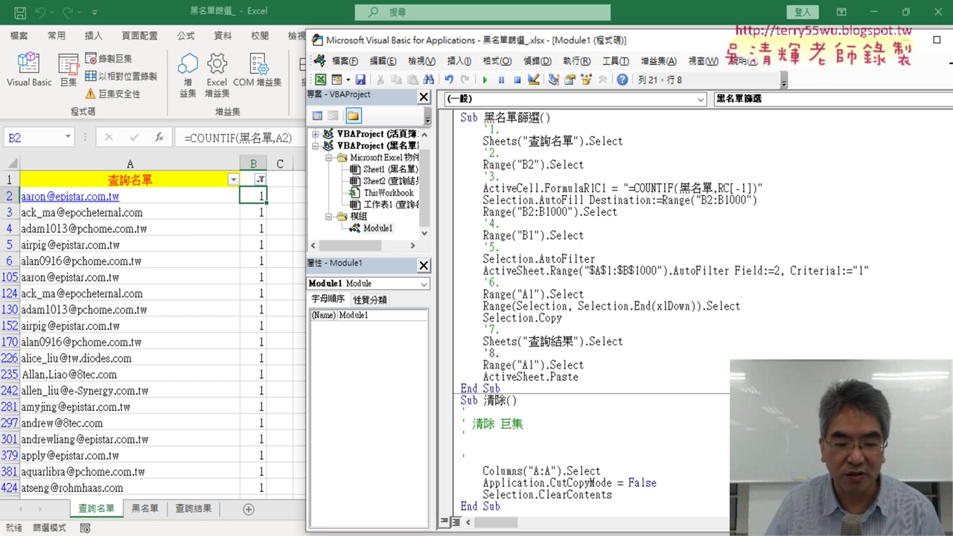
# Copy the commented code from 黑名單篩選程式碼.docx, then select the old macro lines in the editor.
pyautogui.moveTo(256, 535)
pyautogui.click(261, 495)
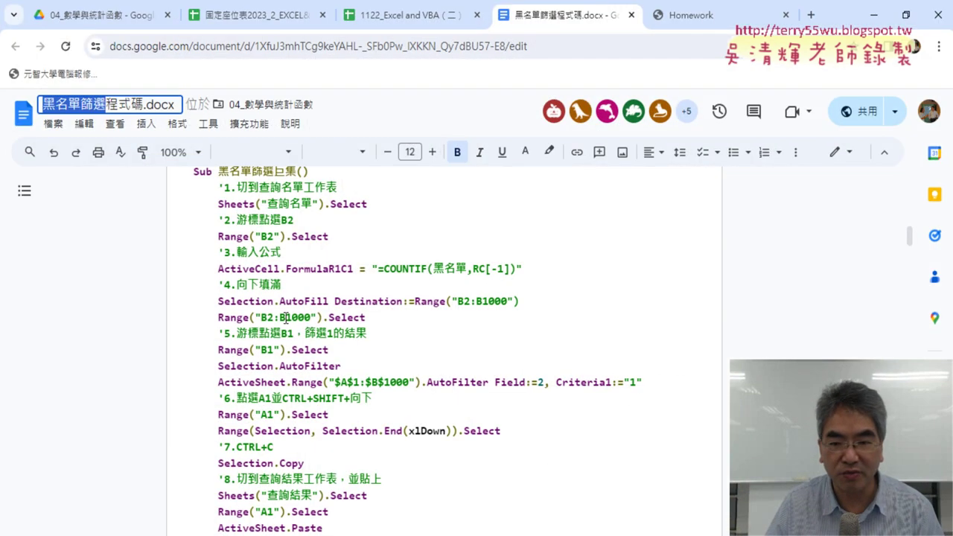
pyautogui.click(195, 189)
pyautogui.scroll(-3, 264, 276)
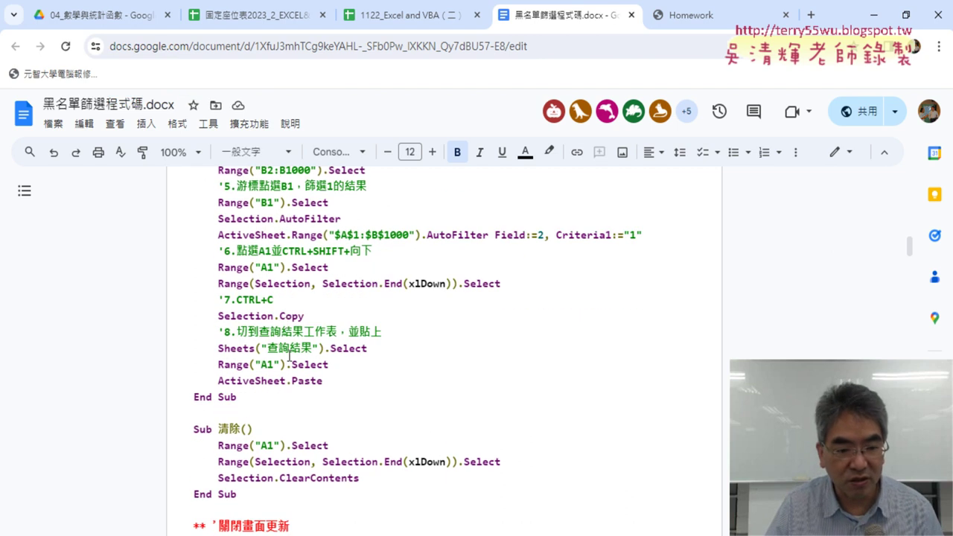
pyautogui.keyDown('shift'); pyautogui.click(244, 397); pyautogui.keyUp('shift')
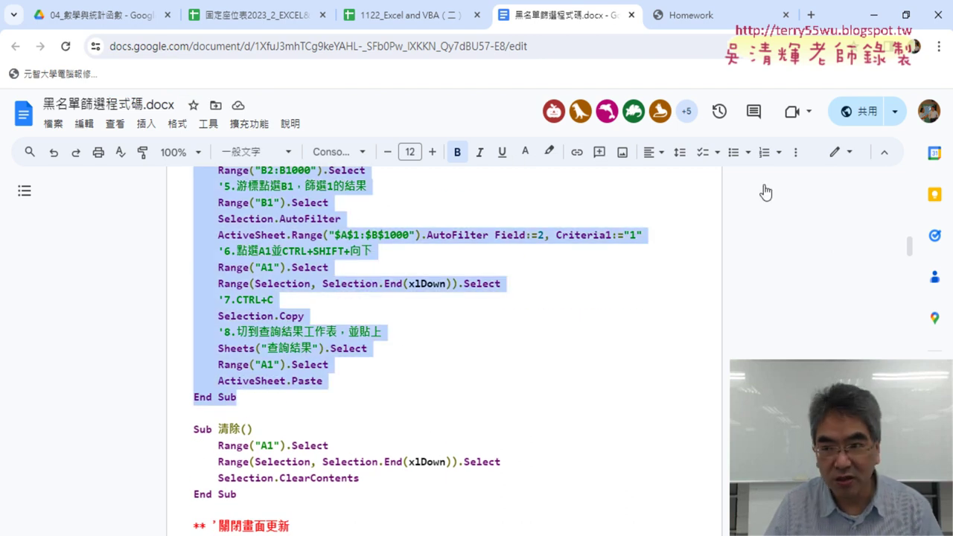
pyautogui.click(873, 15)
pyautogui.moveTo(508, 391)
pyautogui.mouseDown()
pyautogui.moveTo(472, 376)
pyautogui.moveTo(461, 119)
pyautogui.mouseUp()
# Paste the commented code over the old macro and highlight its 查詢名單, B2 and COUNTIF references.
pyautogui.write('Sub 黑名單篩選()     \'1.切到查詢名單工作表     Sheets("查詢名單").Select     \'2.游標點選B2     Range("B2").Select     \'3.輸入公式     ActiveCell.FormulaR1C1 = "=COUNTIF(黑名單,RC[-1])"     \'4.向下填滿     Selection.AutoFill Destination:=Range("B2:B1000")     Range("B2:B1000").Select     \'5.游標點選B1，篩選1的結果     Range("B1").Select     Selection.AutoFilter     ActiveSheet.Range("$A$1:$B$1000").AutoFilter Field:=2, Criteria1:="1"     \'6.點選A1並CTRL+SHIFT+向下     Range("A1").Select     Range(Selection, Selection.End(xlDown)).Select     \'7.CTRL+C     Selection.Copy     \'8.切到查詢結果工作表，並貼上     Sheets("查詢結果").Select     Range("A1").Select     ActiveSheet.Paste End Sub')
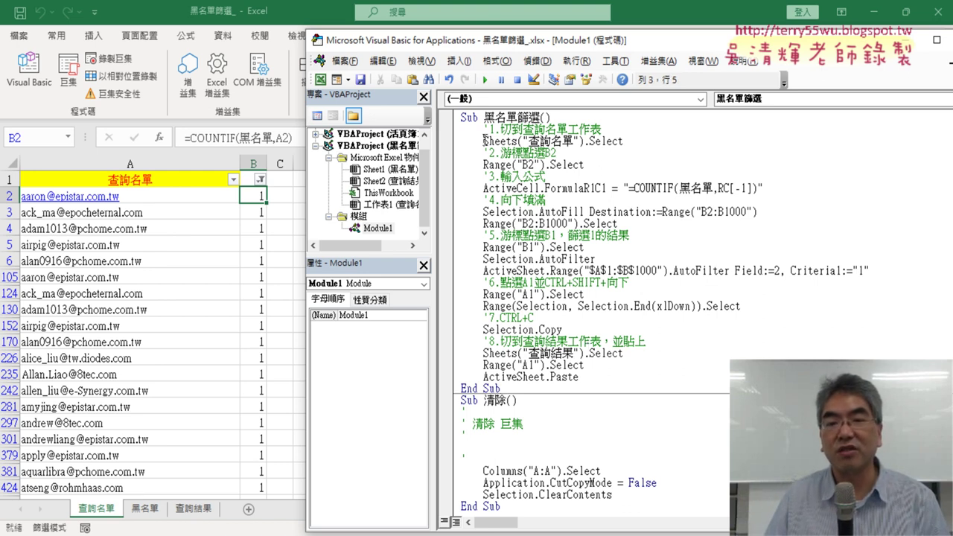
pyautogui.moveTo(483, 140); pyautogui.dragTo(584, 141)
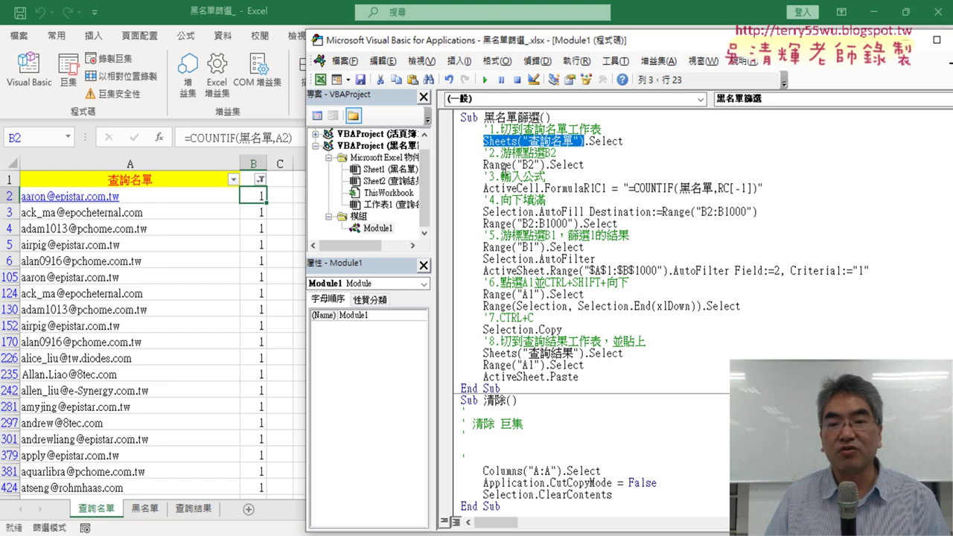
pyautogui.moveTo(483, 165); pyautogui.dragTo(546, 165)
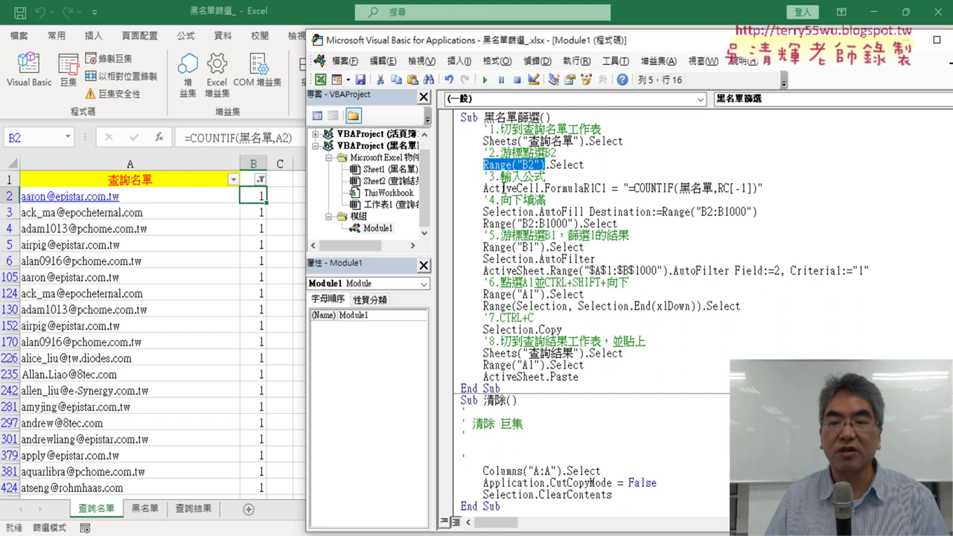
pyautogui.moveTo(628, 188); pyautogui.dragTo(757, 188)
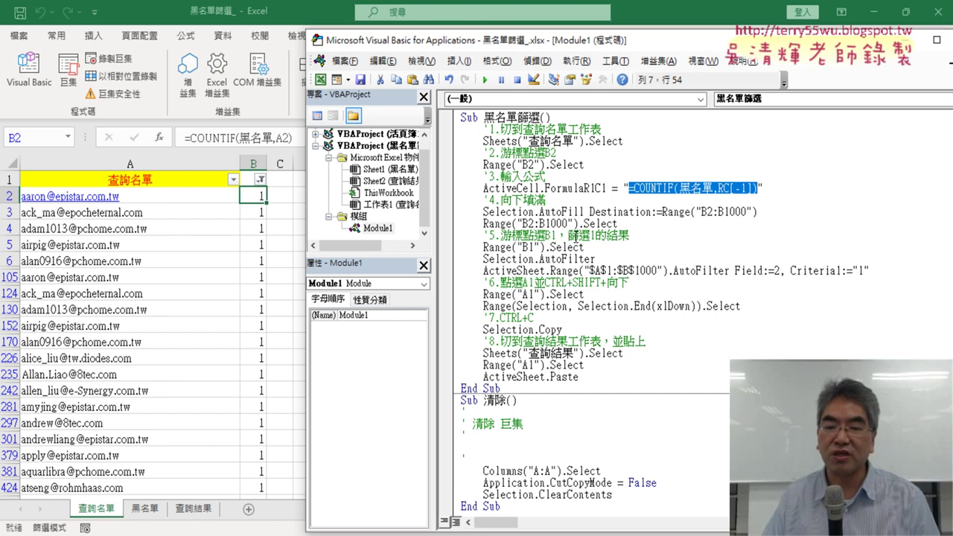
# Delete the 清除 macro's comment block, blank line and Application.CutCopyMode = False line.
pyautogui.scroll(-1, 590, 471)
pyautogui.moveTo(489, 447); pyautogui.dragTo(452, 408)
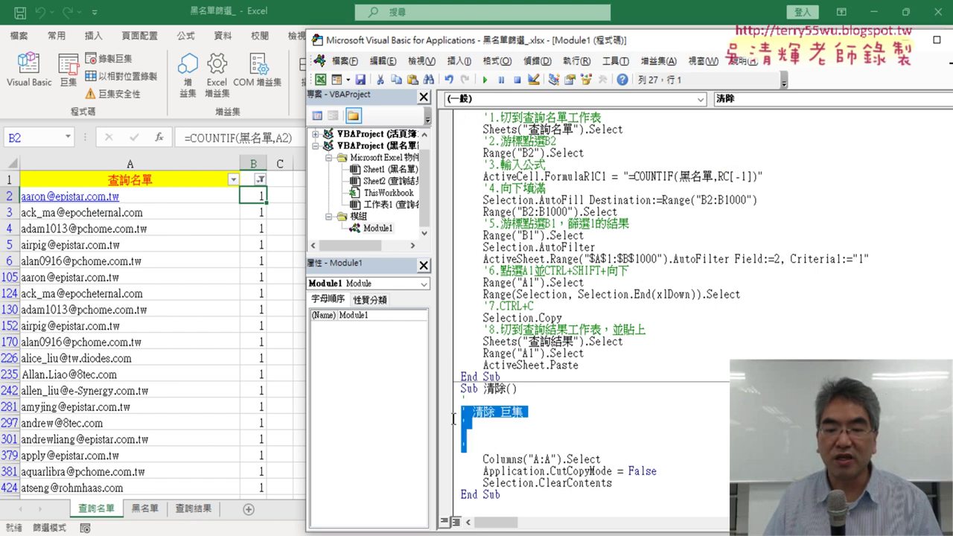
pyautogui.press('Delete')
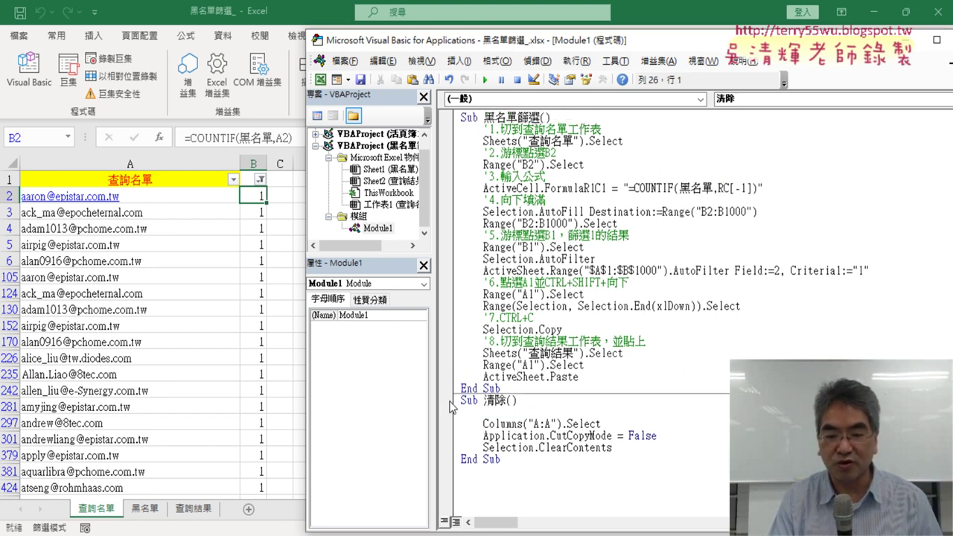
pyautogui.press('Delete')
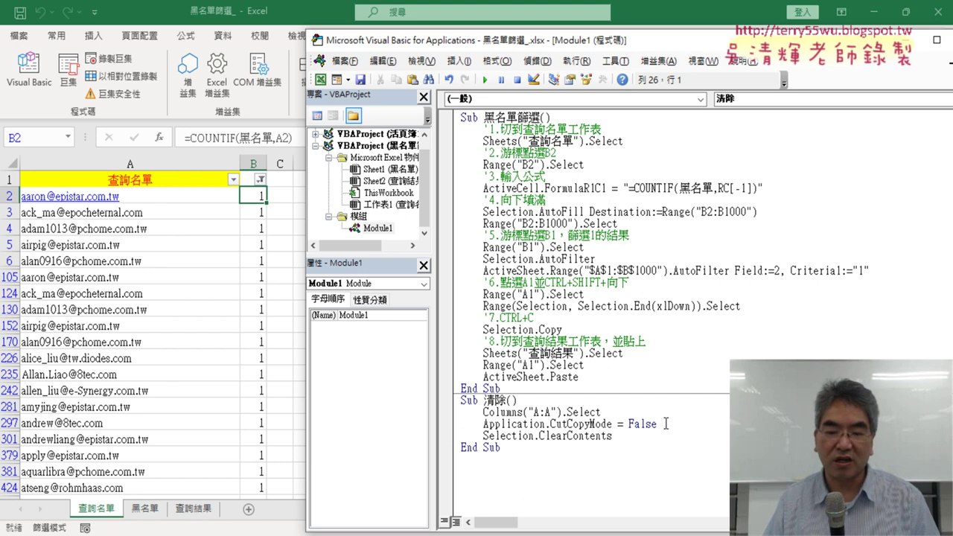
pyautogui.moveTo(665, 423); pyautogui.dragTo(447, 424)
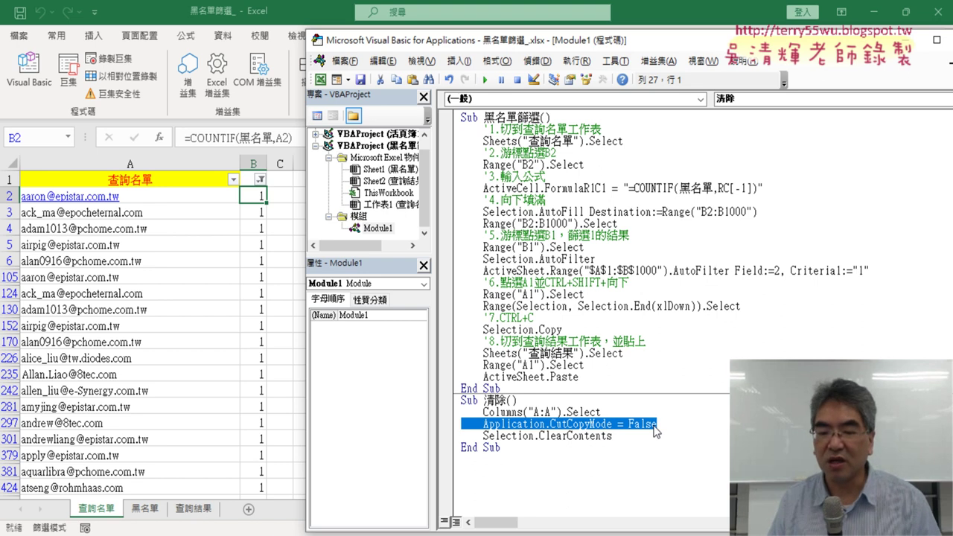
pyautogui.press('Delete')
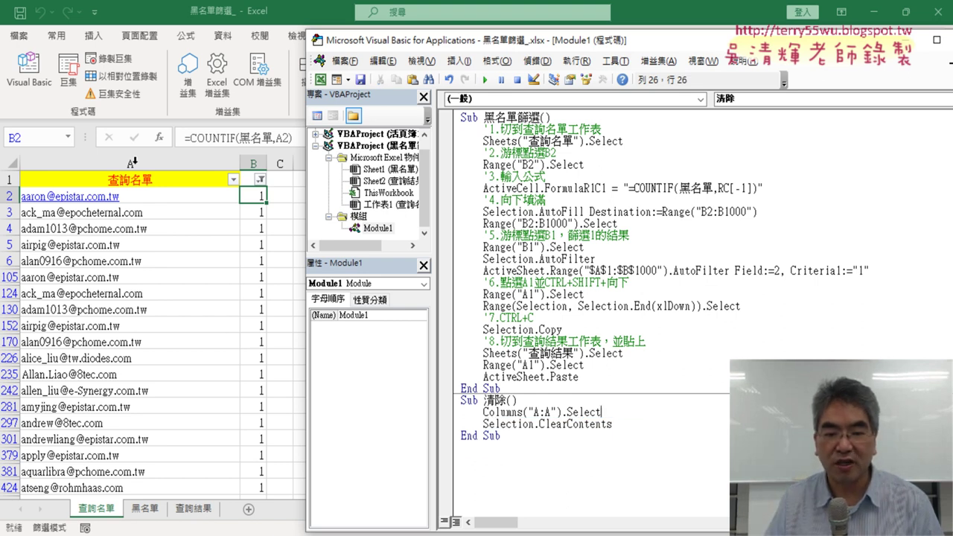
# Add the '1. comment in 清除 and shorten Columns("A:A") to Columns("A").
pyautogui.press('Return')
pyautogui.press('Tab')
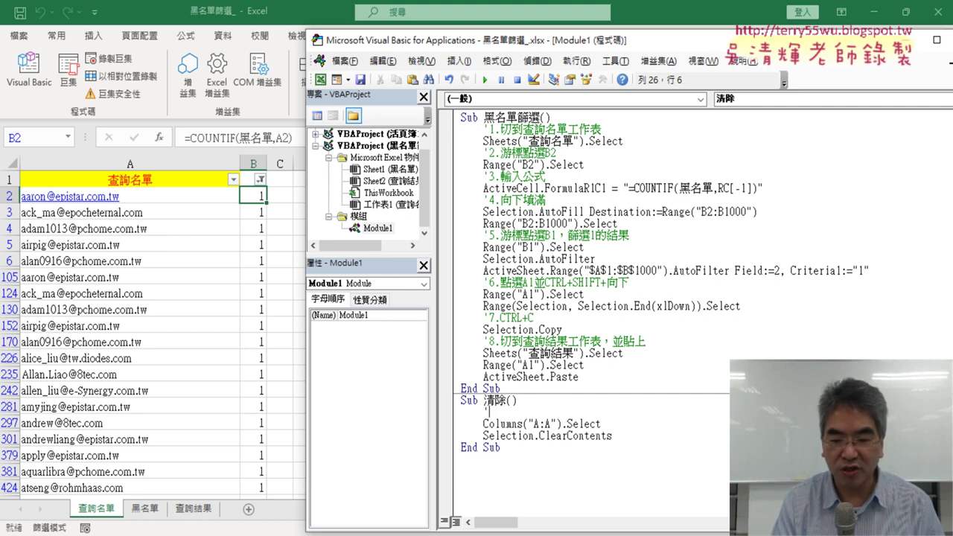
pyautogui.write('1.')
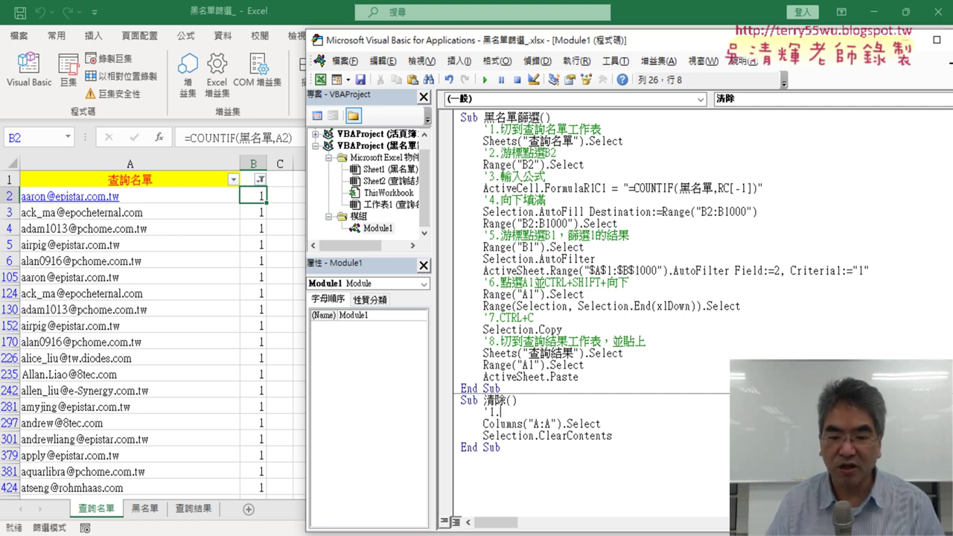
pyautogui.moveTo(528, 423); pyautogui.dragTo(559, 423)
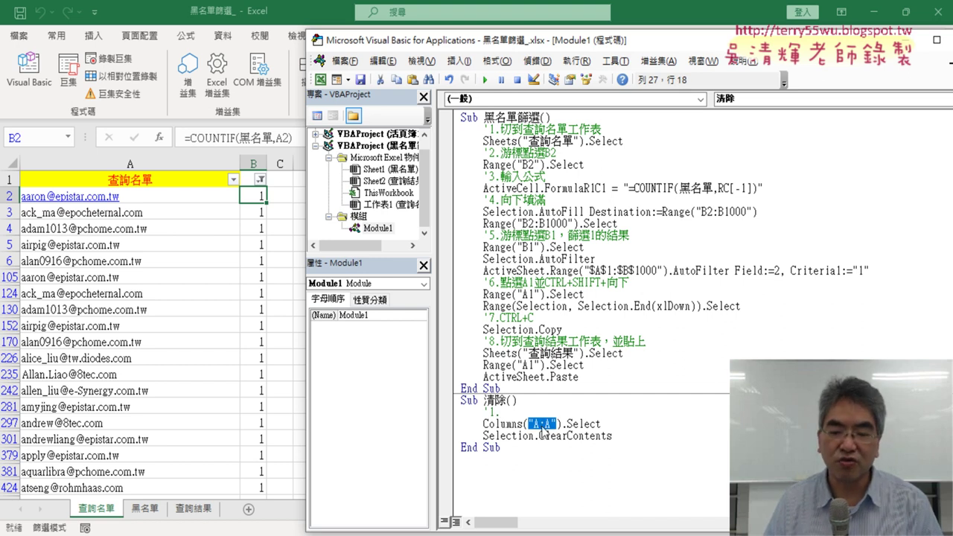
pyautogui.moveTo(539, 424); pyautogui.dragTo(552, 423)
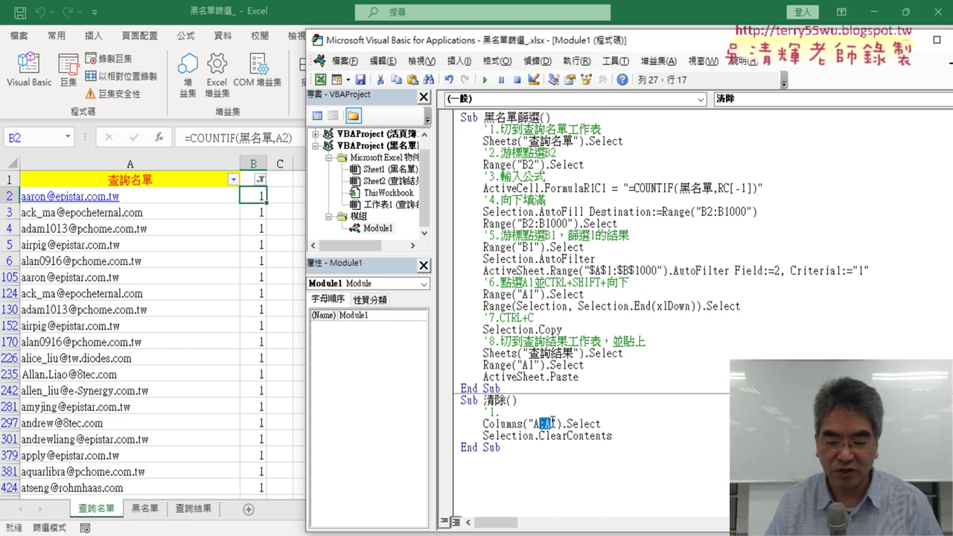
pyautogui.press('Delete')
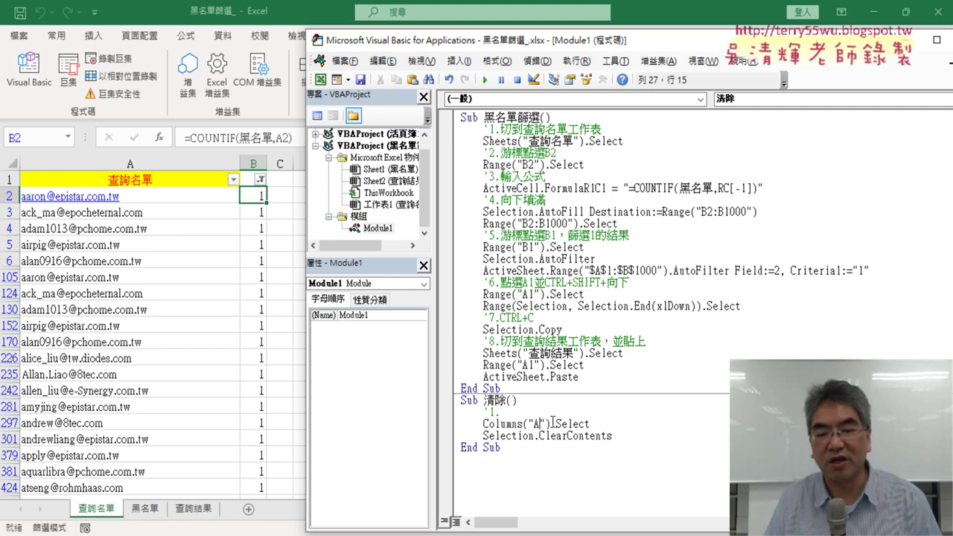
# Add the '2. comment above Selection.ClearContents and explain the Selection keyword.
pyautogui.click(593, 426)
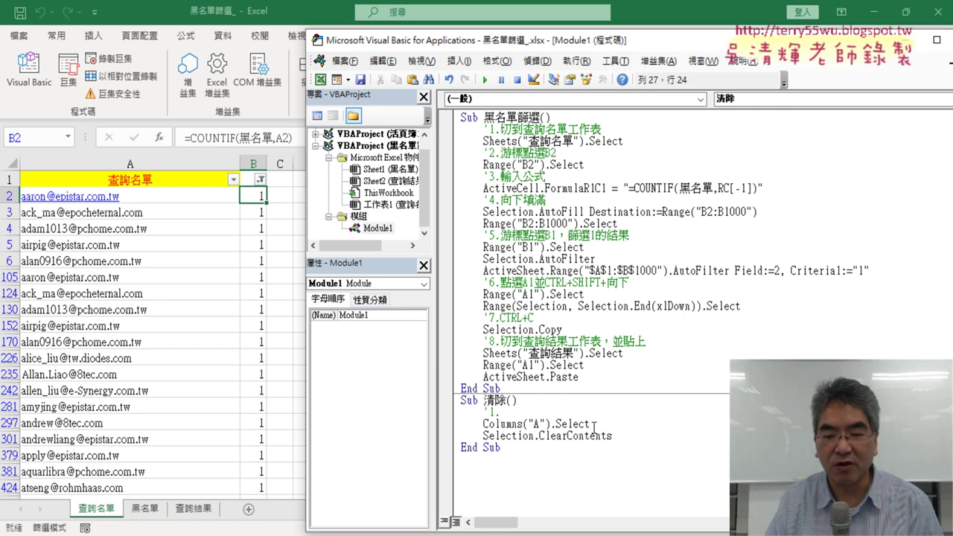
pyautogui.press('Return')
pyautogui.write("'2.")
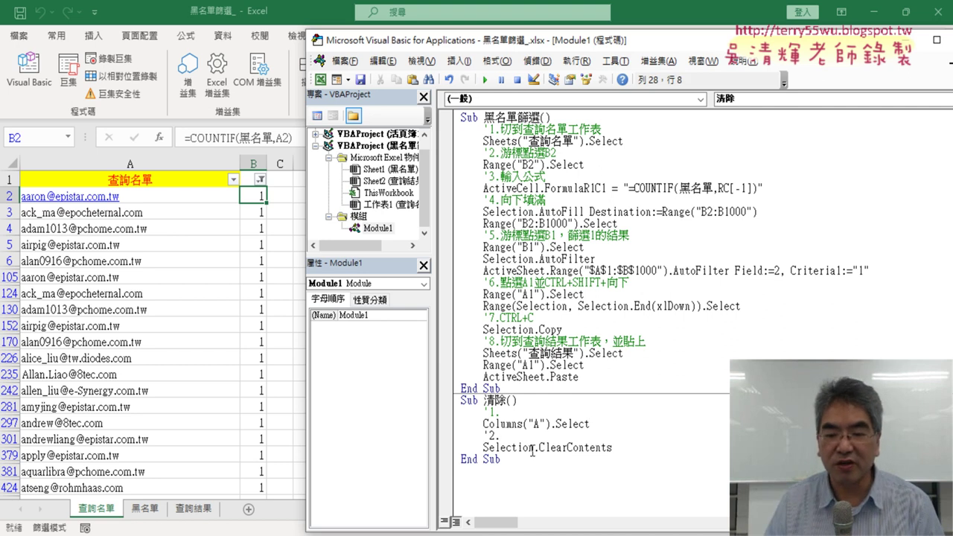
pyautogui.moveTo(533, 448); pyautogui.dragTo(483, 447)
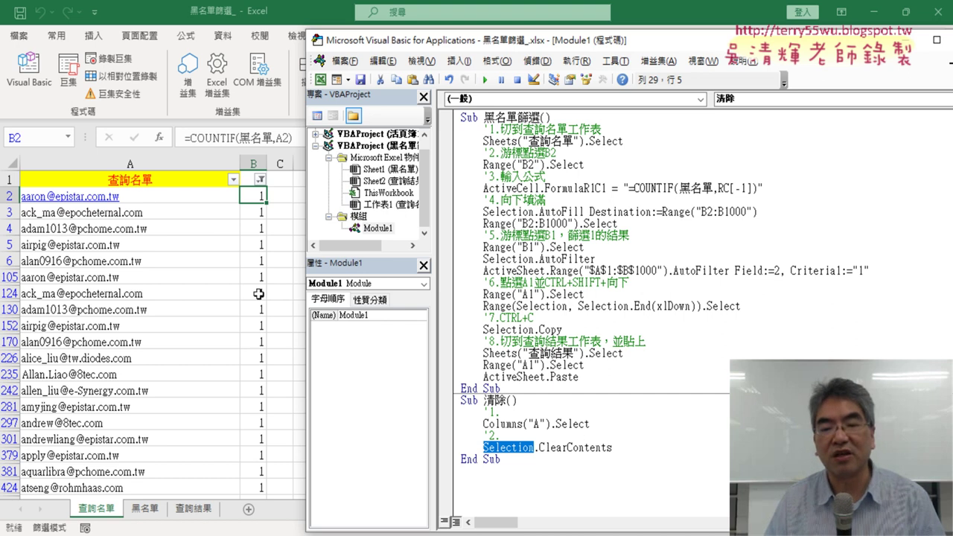
pyautogui.click(526, 437)
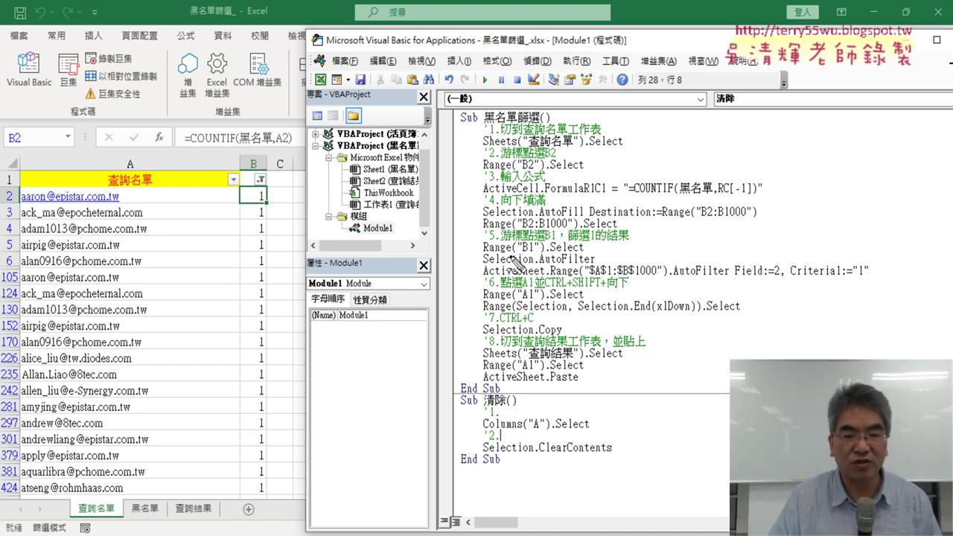
# Mark Module1 and the 黑名單篩選 and 清除 macro headers in red, then erase the ink.
pyautogui.moveTo(390, 236)
pyautogui.mouseDown()
pyautogui.moveTo(345, 236)
pyautogui.moveTo(401, 233)
pyautogui.mouseUp()
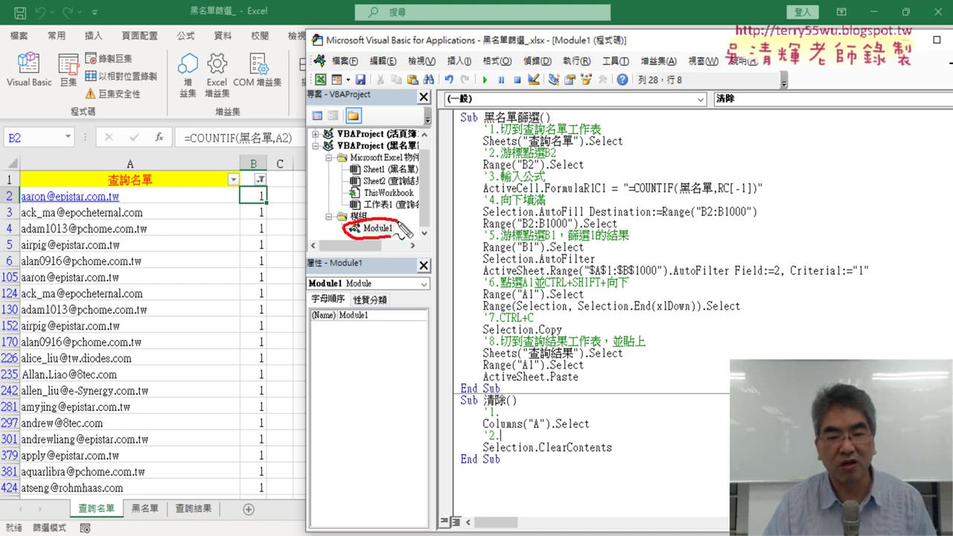
pyautogui.moveTo(530, 125)
pyautogui.mouseDown()
pyautogui.moveTo(447, 117)
pyautogui.moveTo(538, 133)
pyautogui.mouseUp()
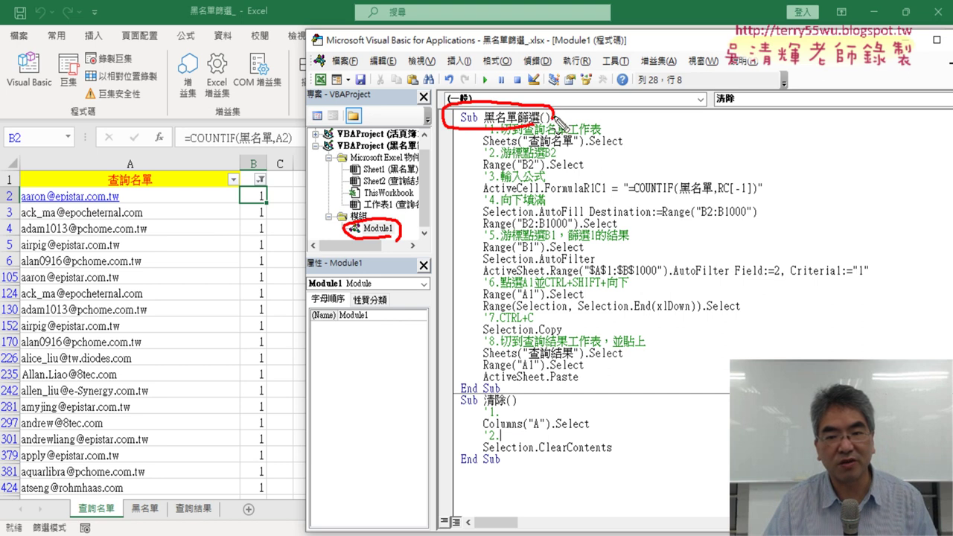
pyautogui.moveTo(512, 410); pyautogui.dragTo(505, 402)
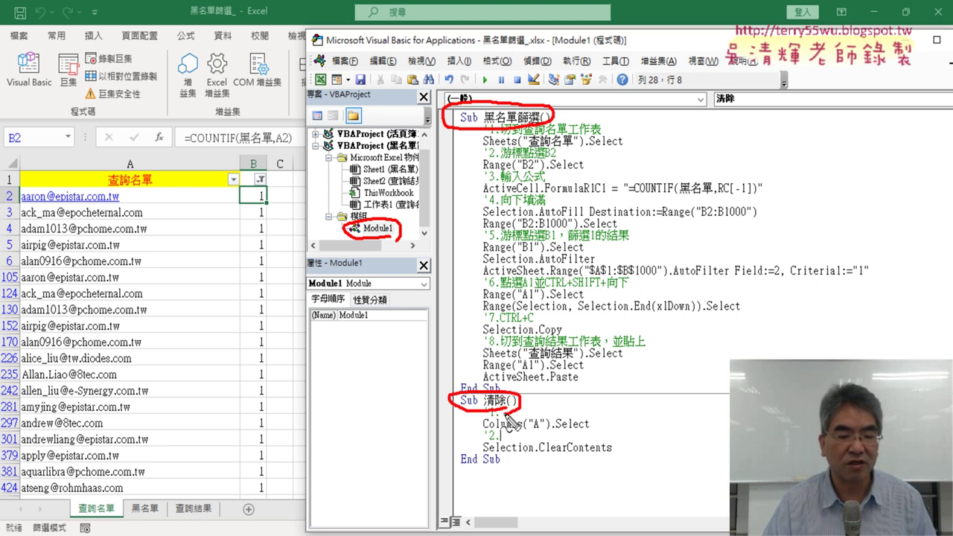
pyautogui.press('Escape')
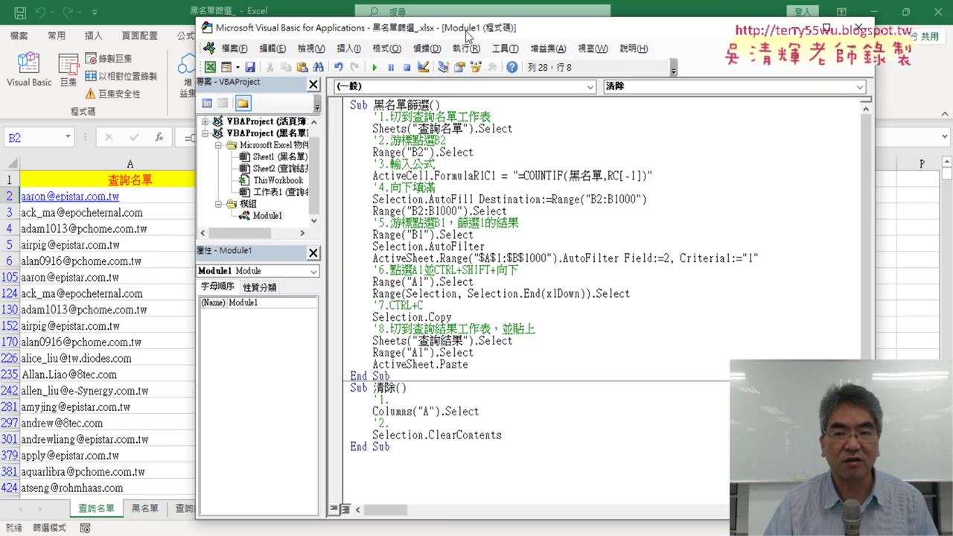
# Reposition the VBA window, close and reopen the Module1 code, then exit the editor.
pyautogui.moveTo(557, 41); pyautogui.dragTo(427, 24)
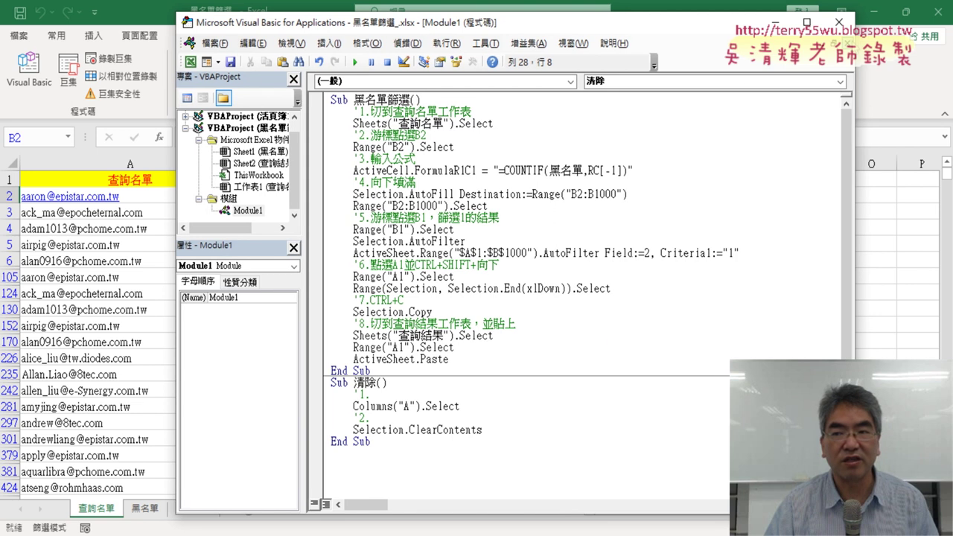
pyautogui.click(846, 43)
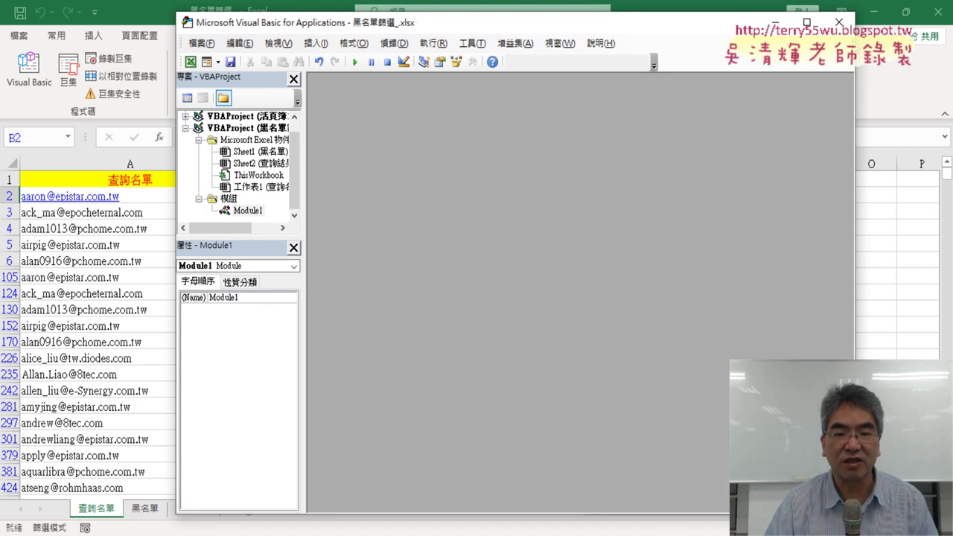
pyautogui.doubleClick(249, 212)
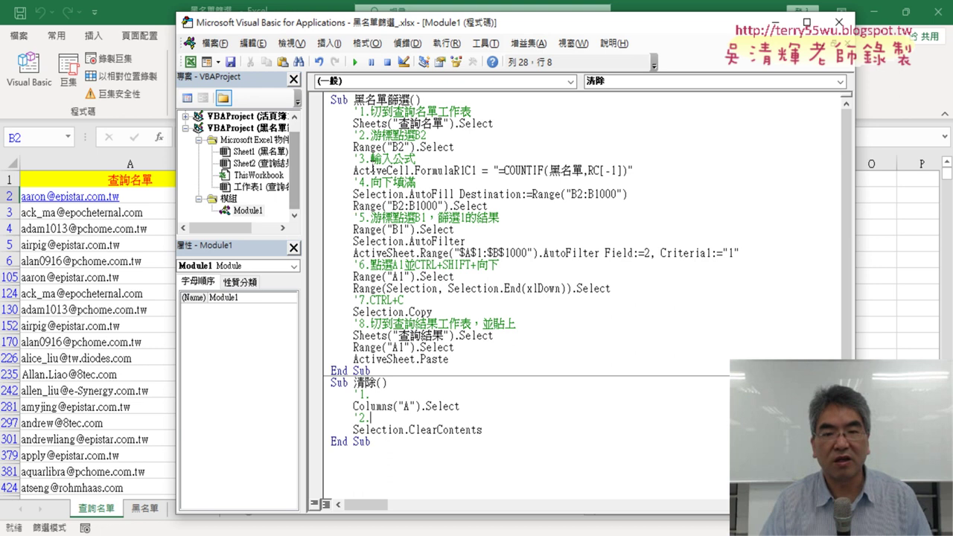
pyautogui.click(839, 22)
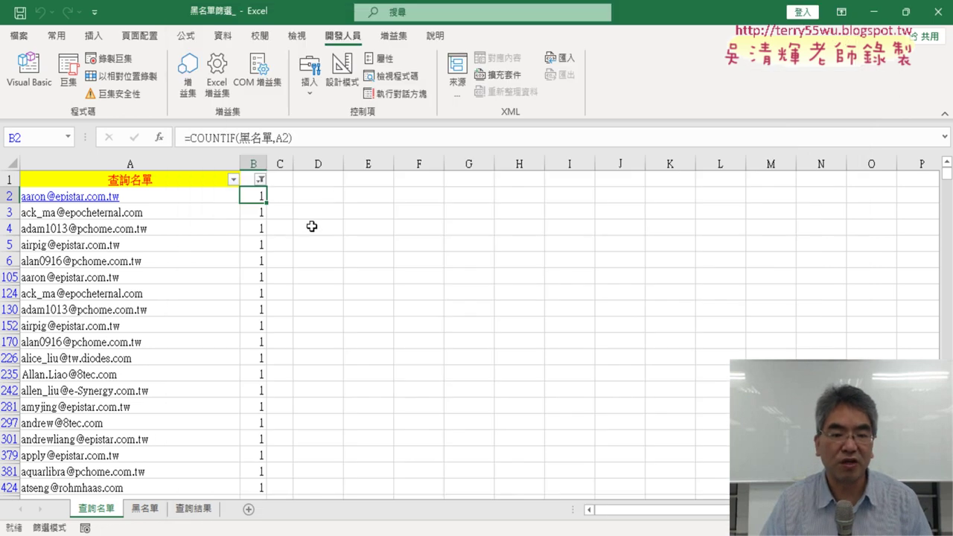
# On the 查詢結果 sheet, run 黑名單篩選 then 清除 twice, ending with column A empty, and open File.
pyautogui.click(196, 508)
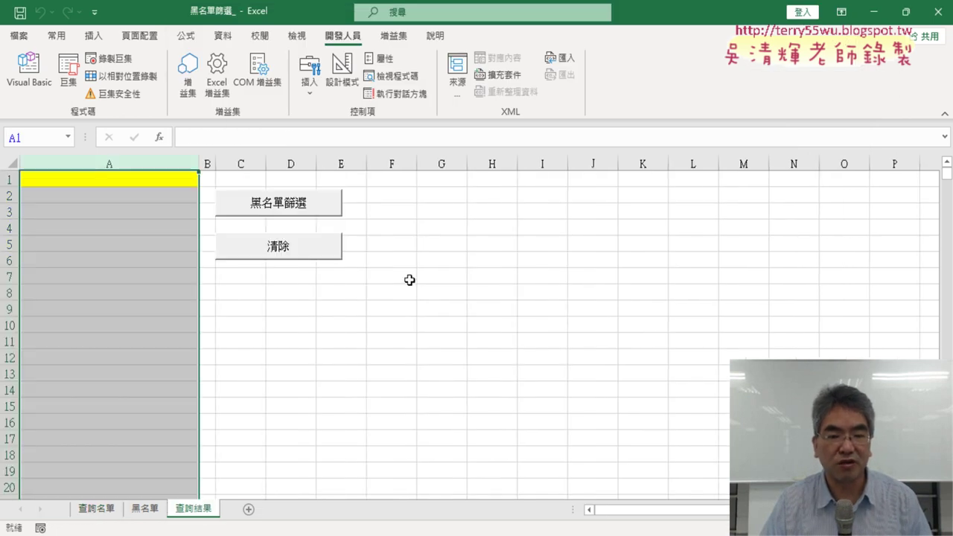
pyautogui.click(314, 209)
pyautogui.click(295, 256)
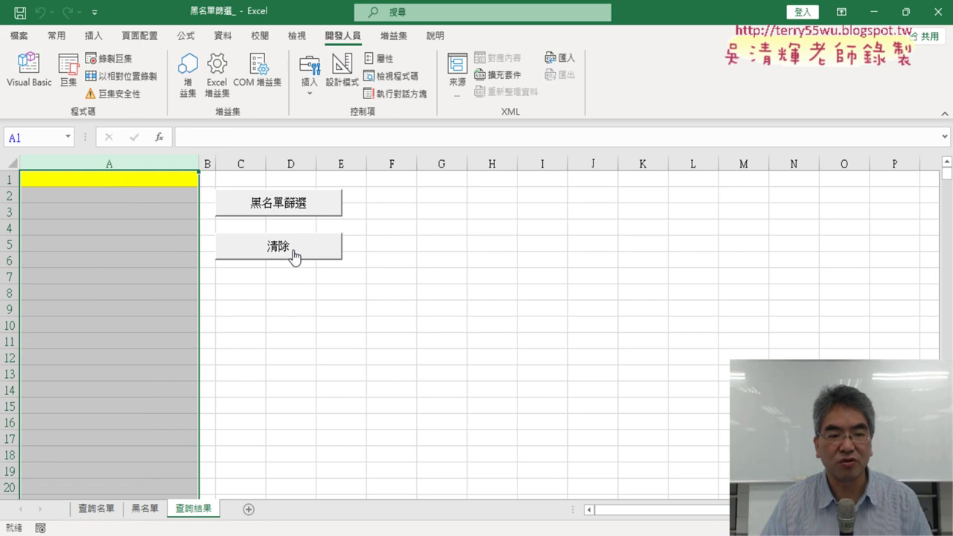
pyautogui.click(299, 209)
pyautogui.click(300, 252)
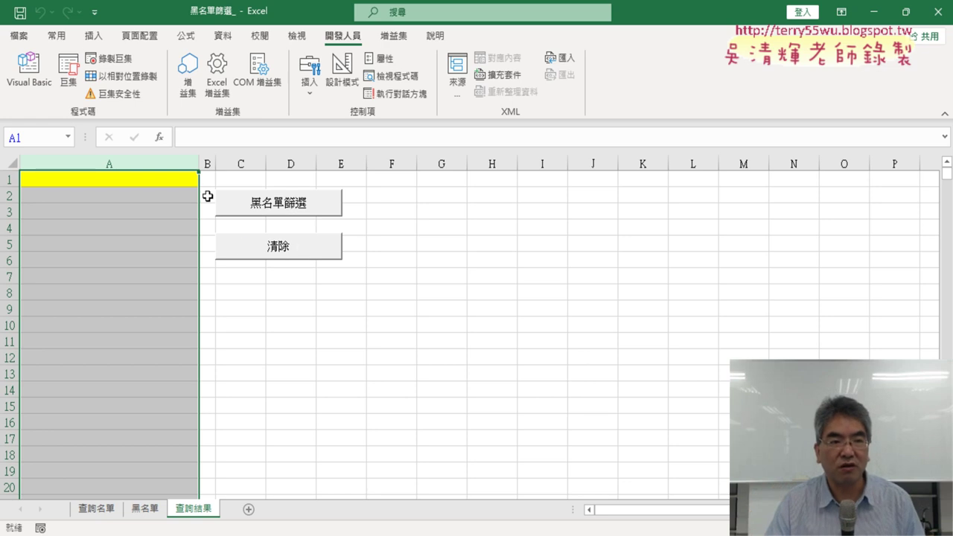
pyautogui.click(18, 37)
# Save 黑名單篩選_ to the 04數學函數 folder as type Excel 啟用巨集的活頁簿 (.xlsm).
pyautogui.click(47, 233)
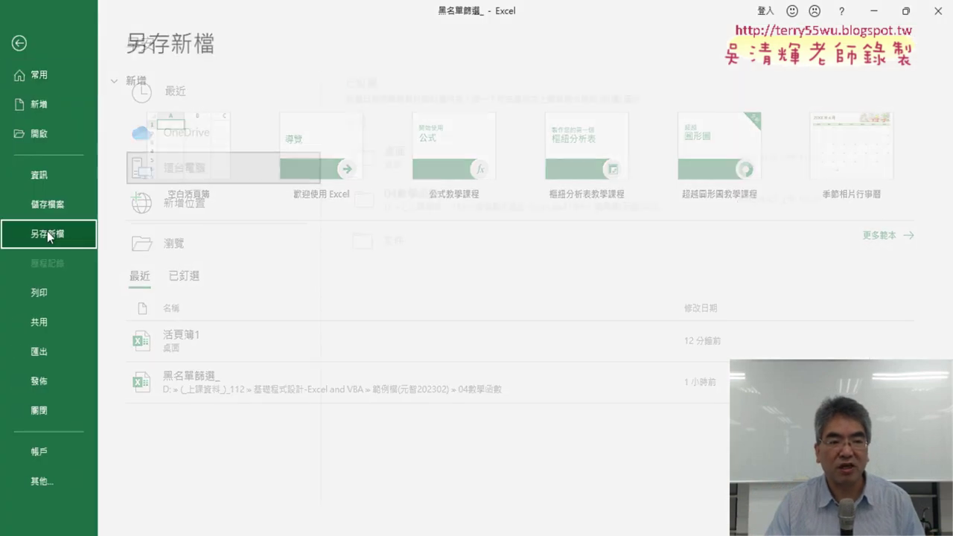
pyautogui.click(191, 251)
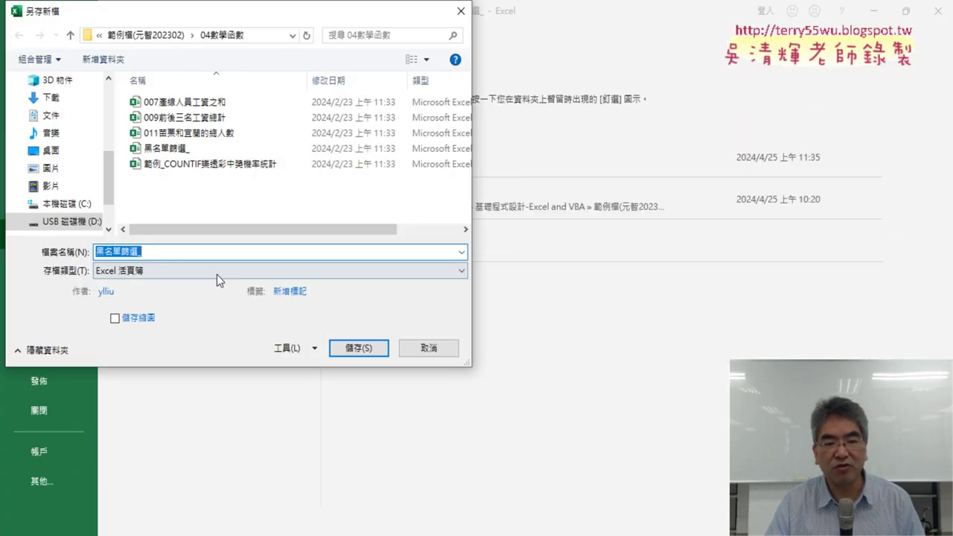
pyautogui.click(136, 272)
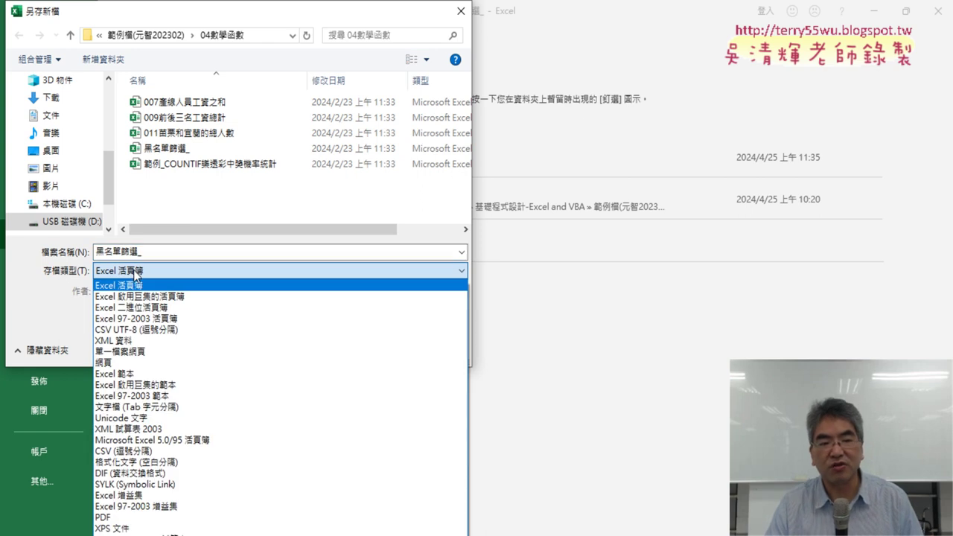
pyautogui.click(136, 273)
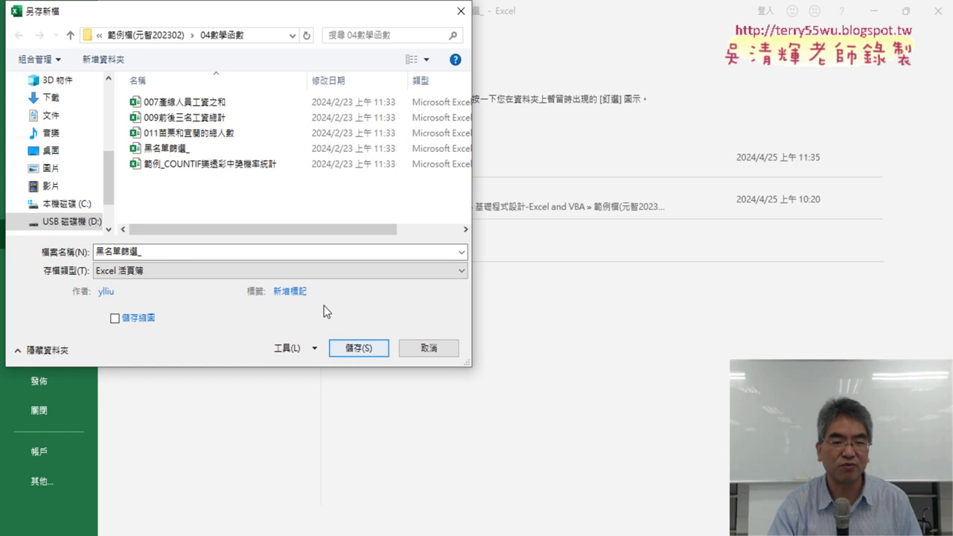
pyautogui.click(312, 272)
pyautogui.click(311, 274)
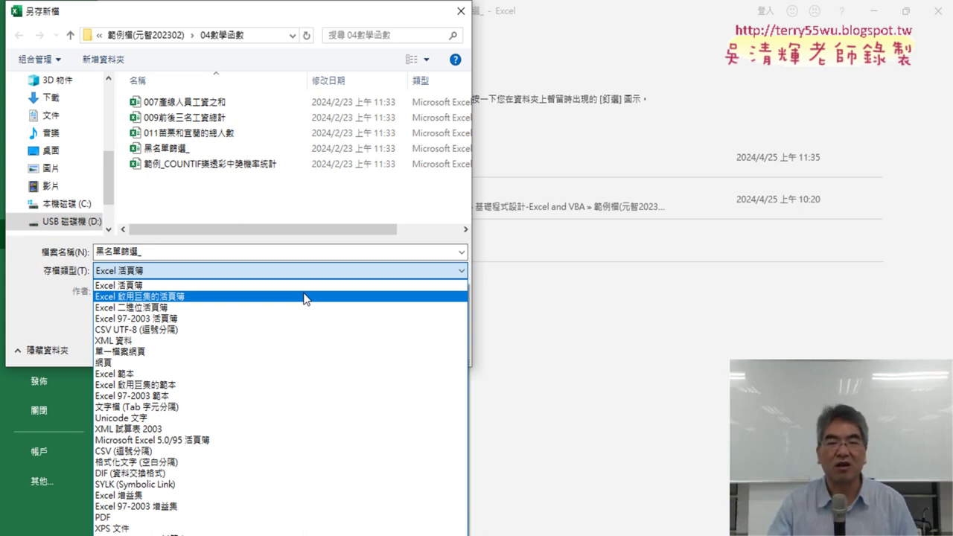
pyautogui.click(305, 297)
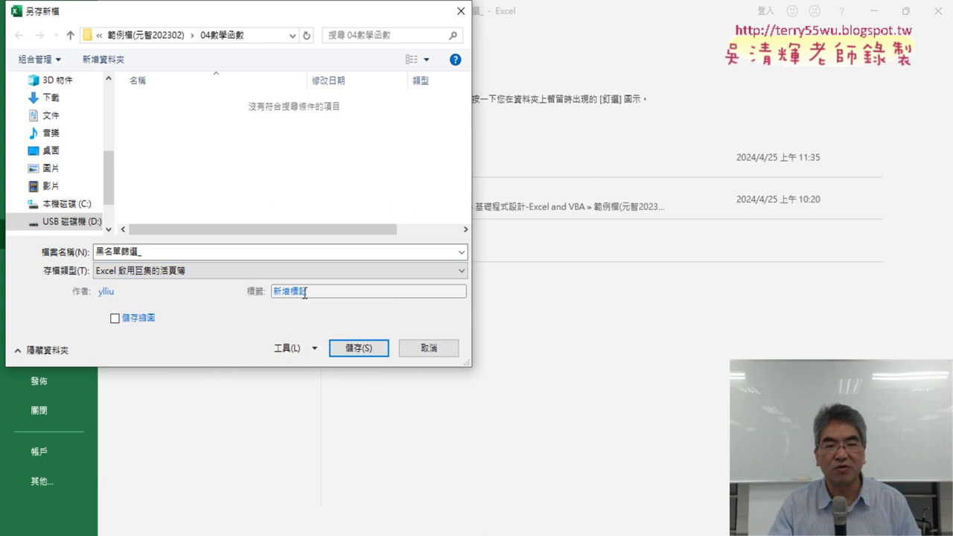
pyautogui.click(366, 353)
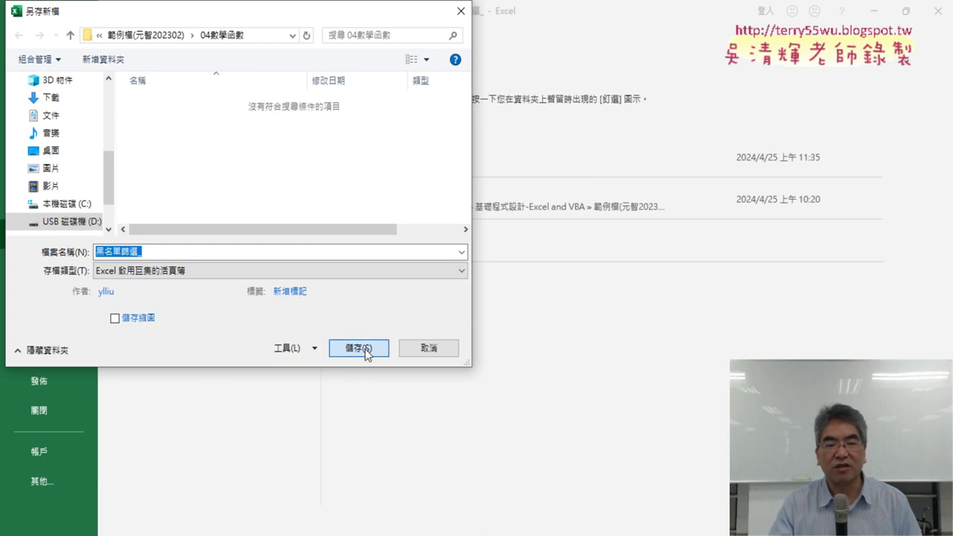
pyautogui.click(365, 350)
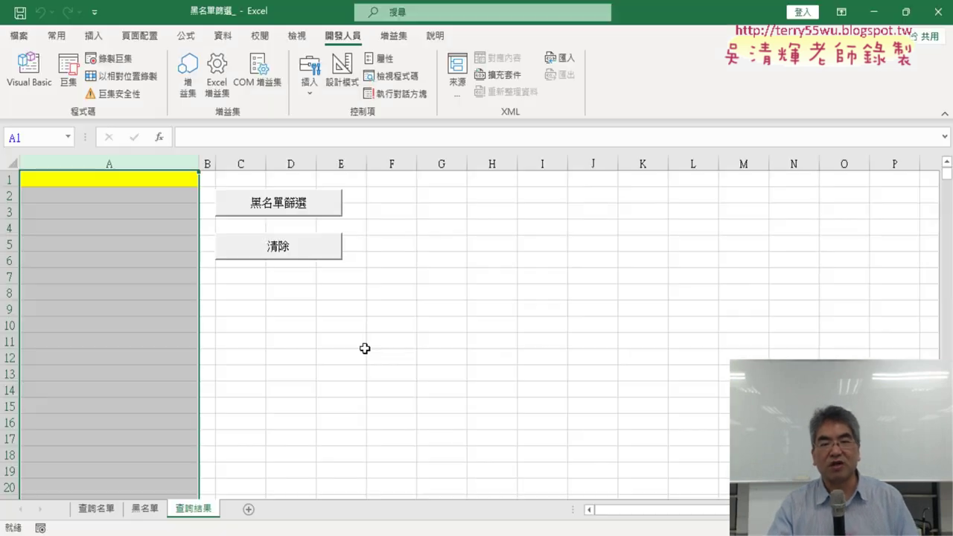